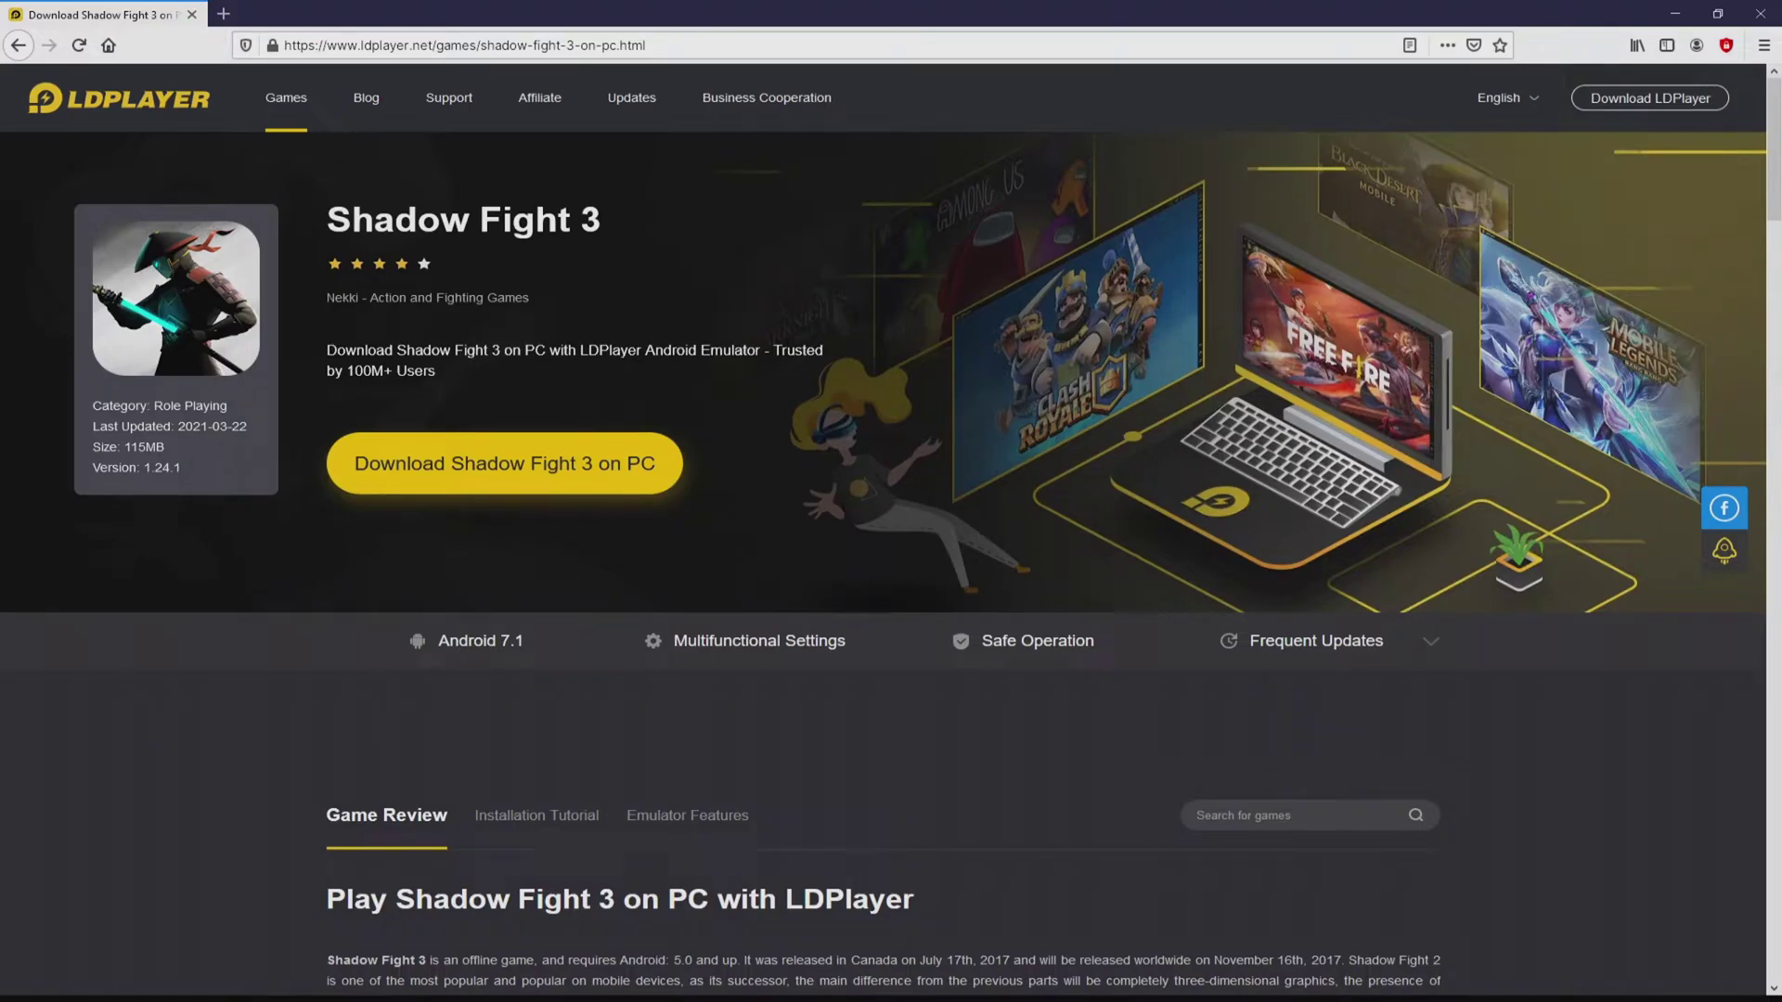
Scroll through the Shadow Fight 3 page's Game Review and Emulator Features, then back to the top.
scroll(891, 557, down, 15)
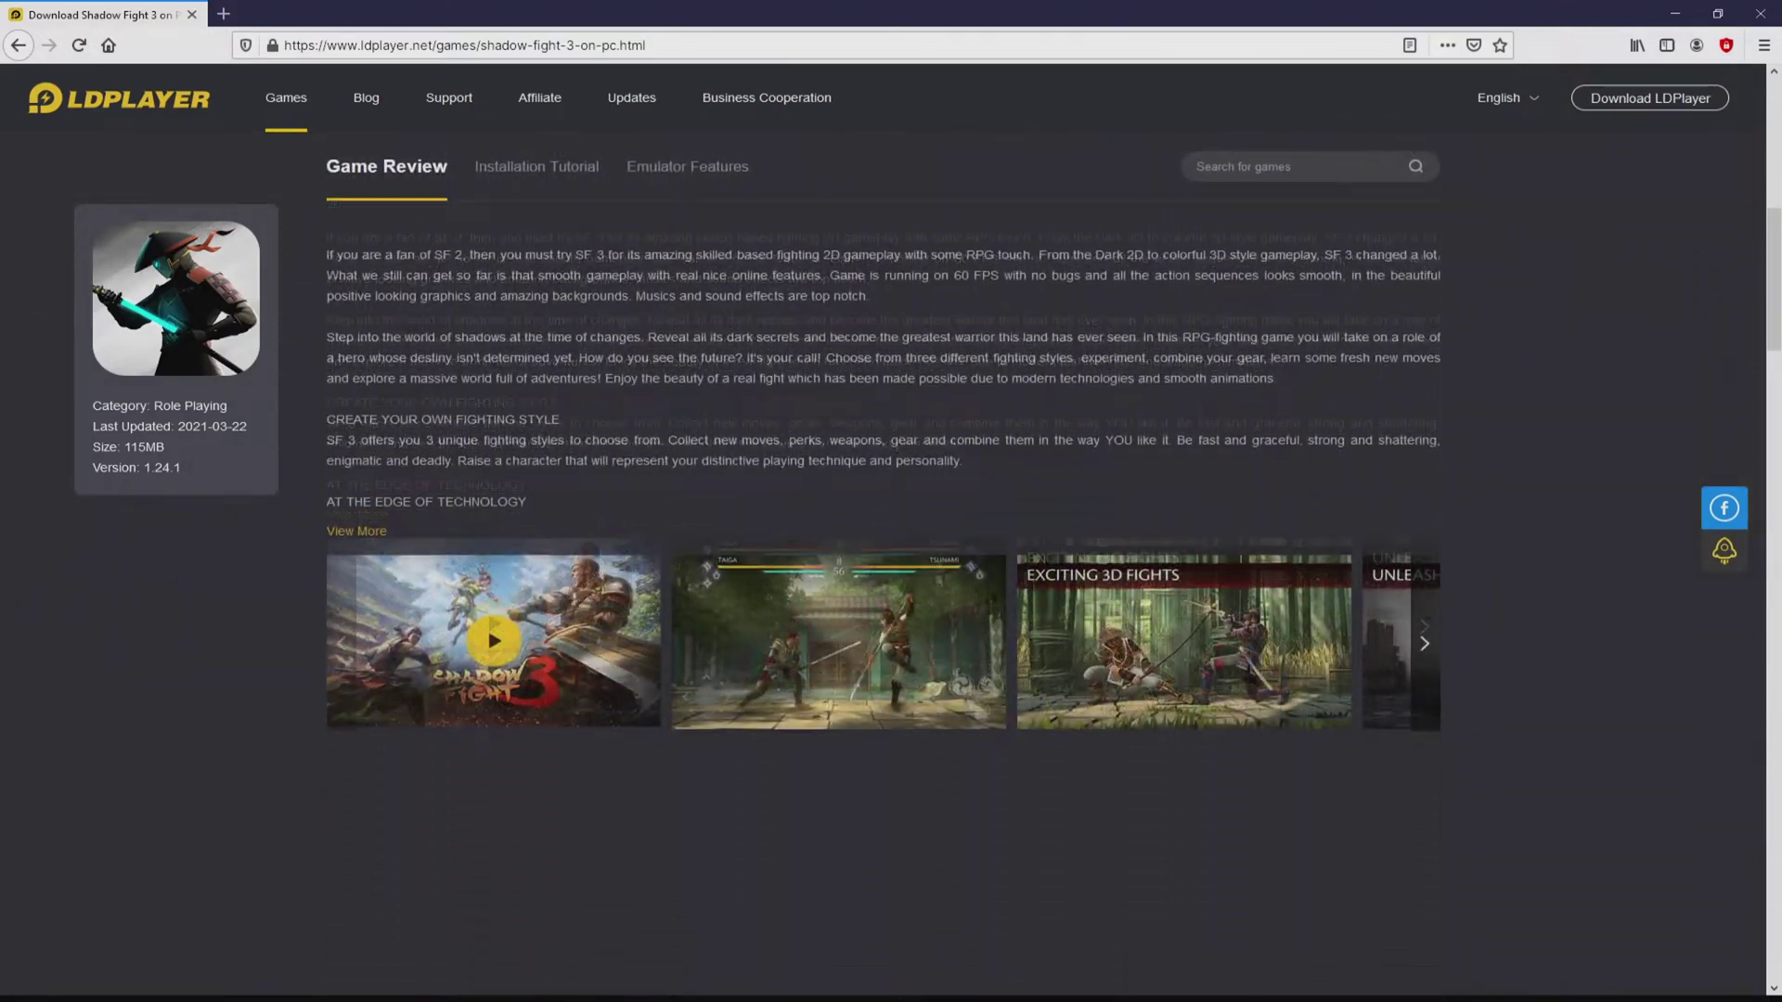
scroll(891, 557, down, 10)
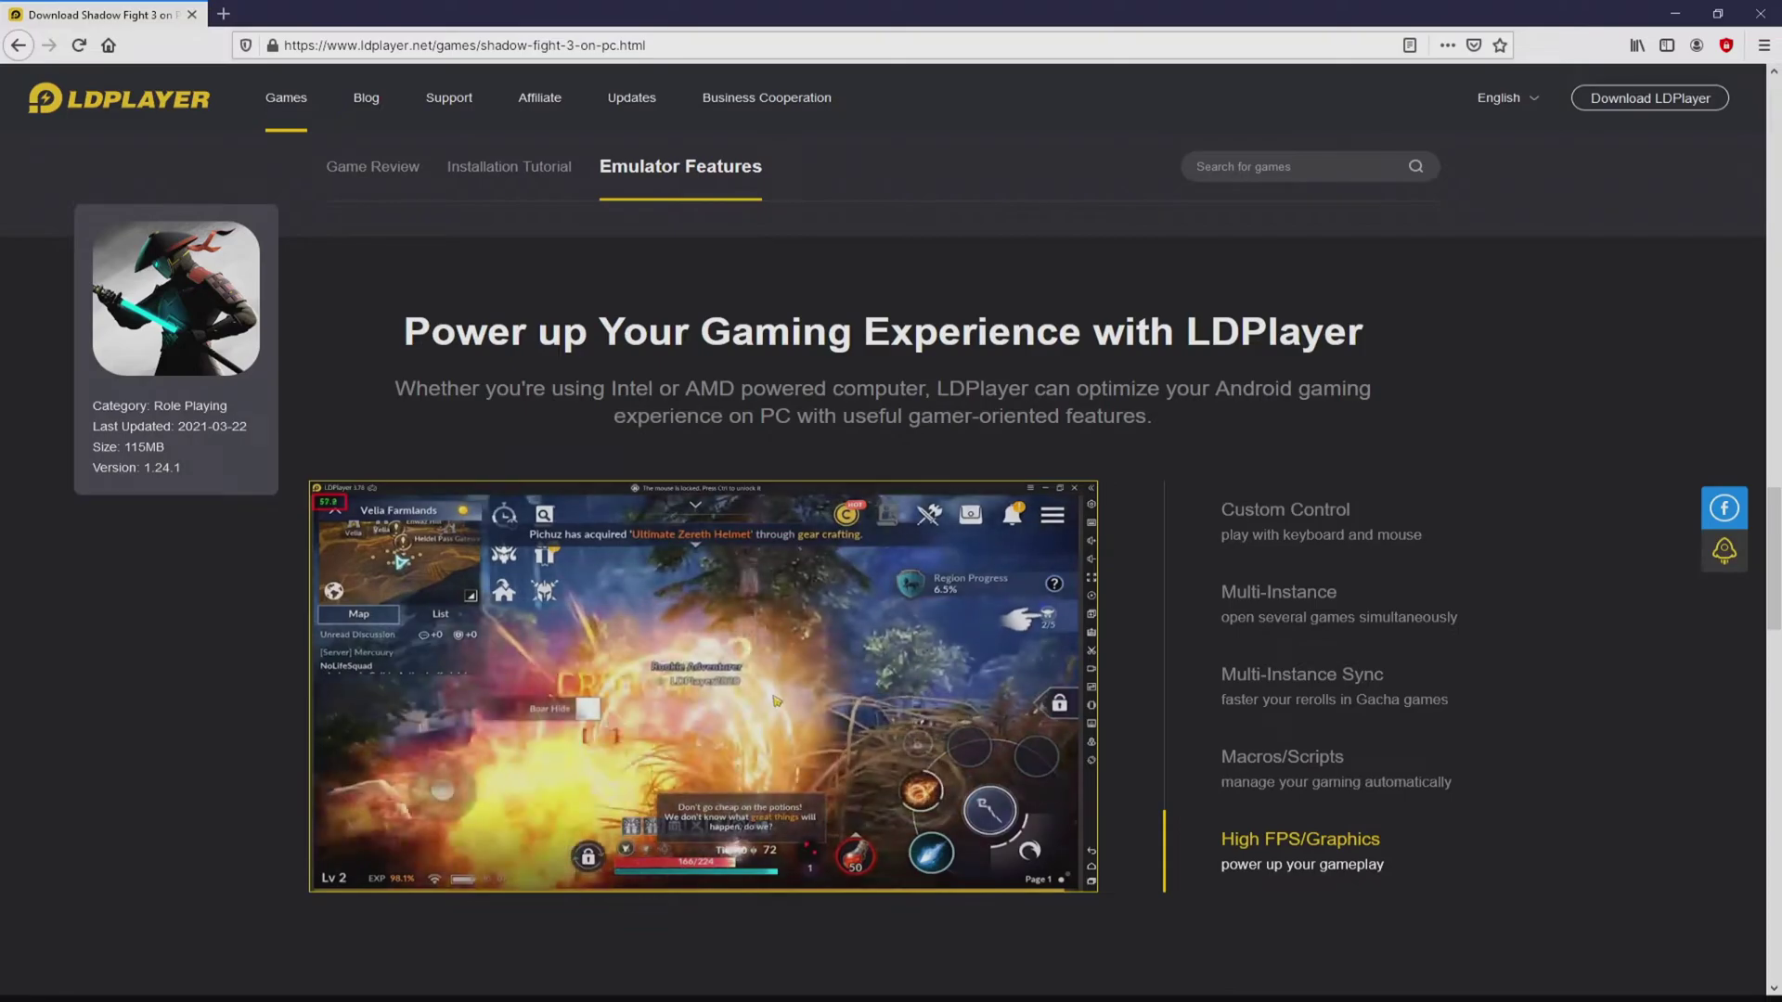
scroll(882, 594, up, 10)
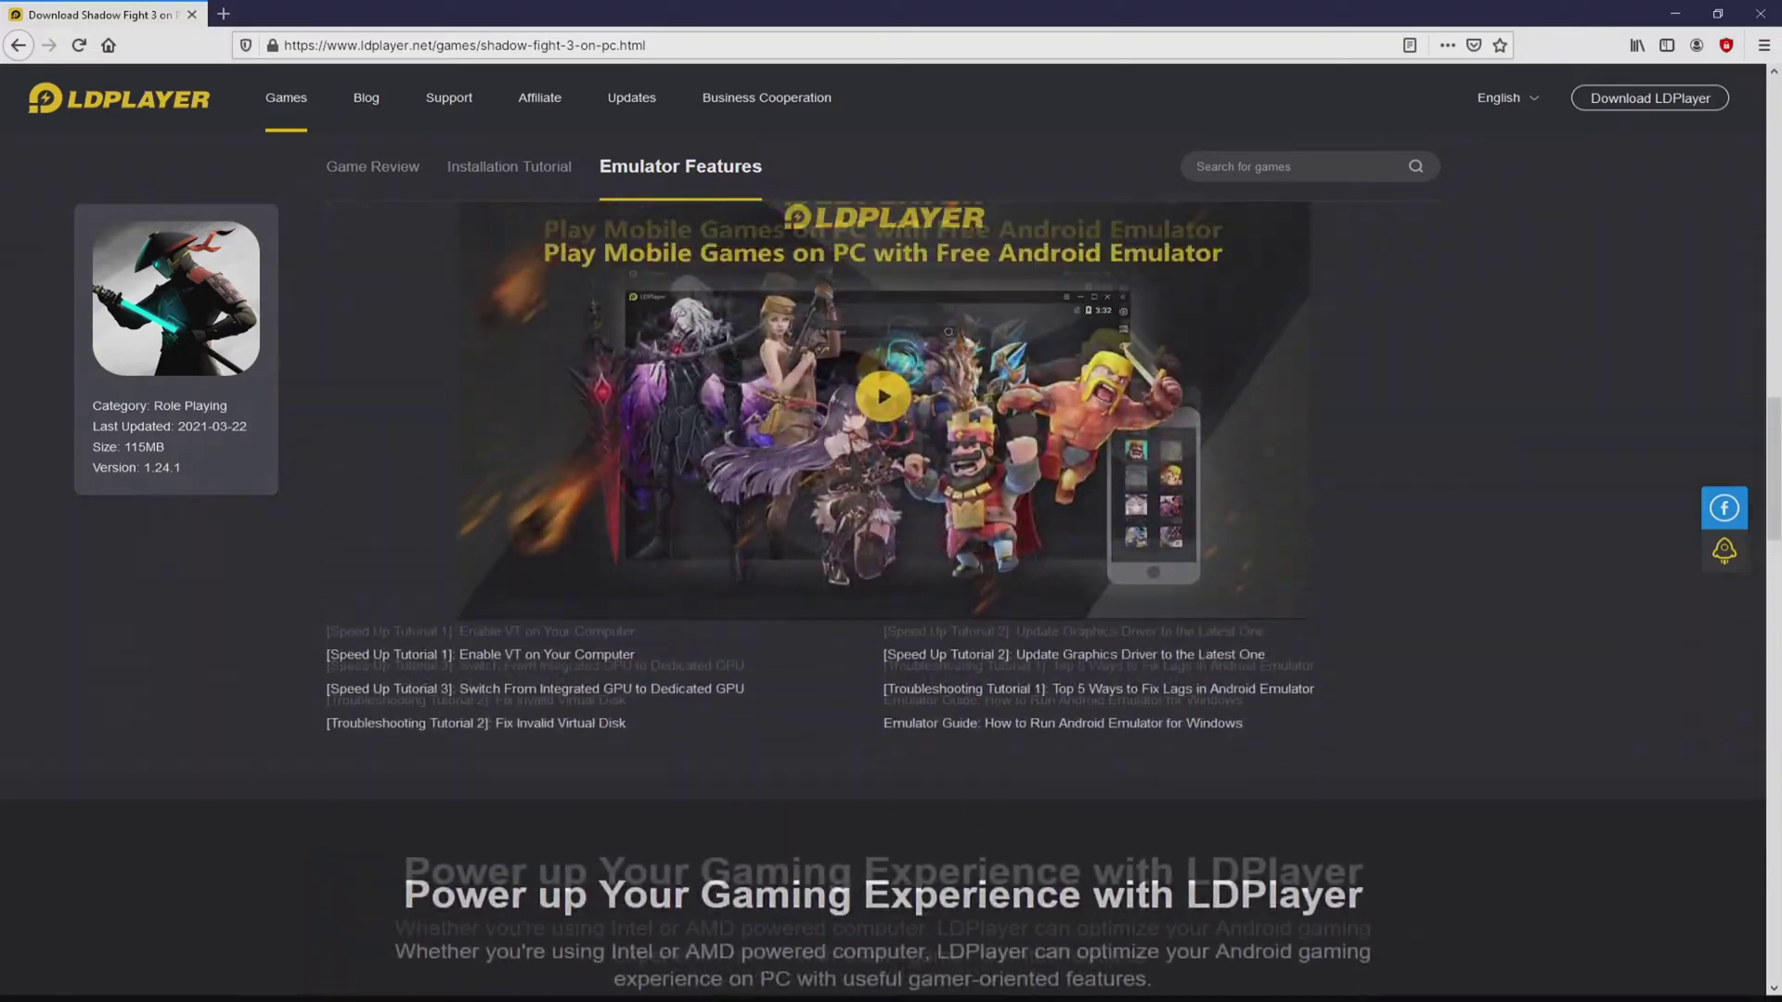
scroll(882, 557, up, 10)
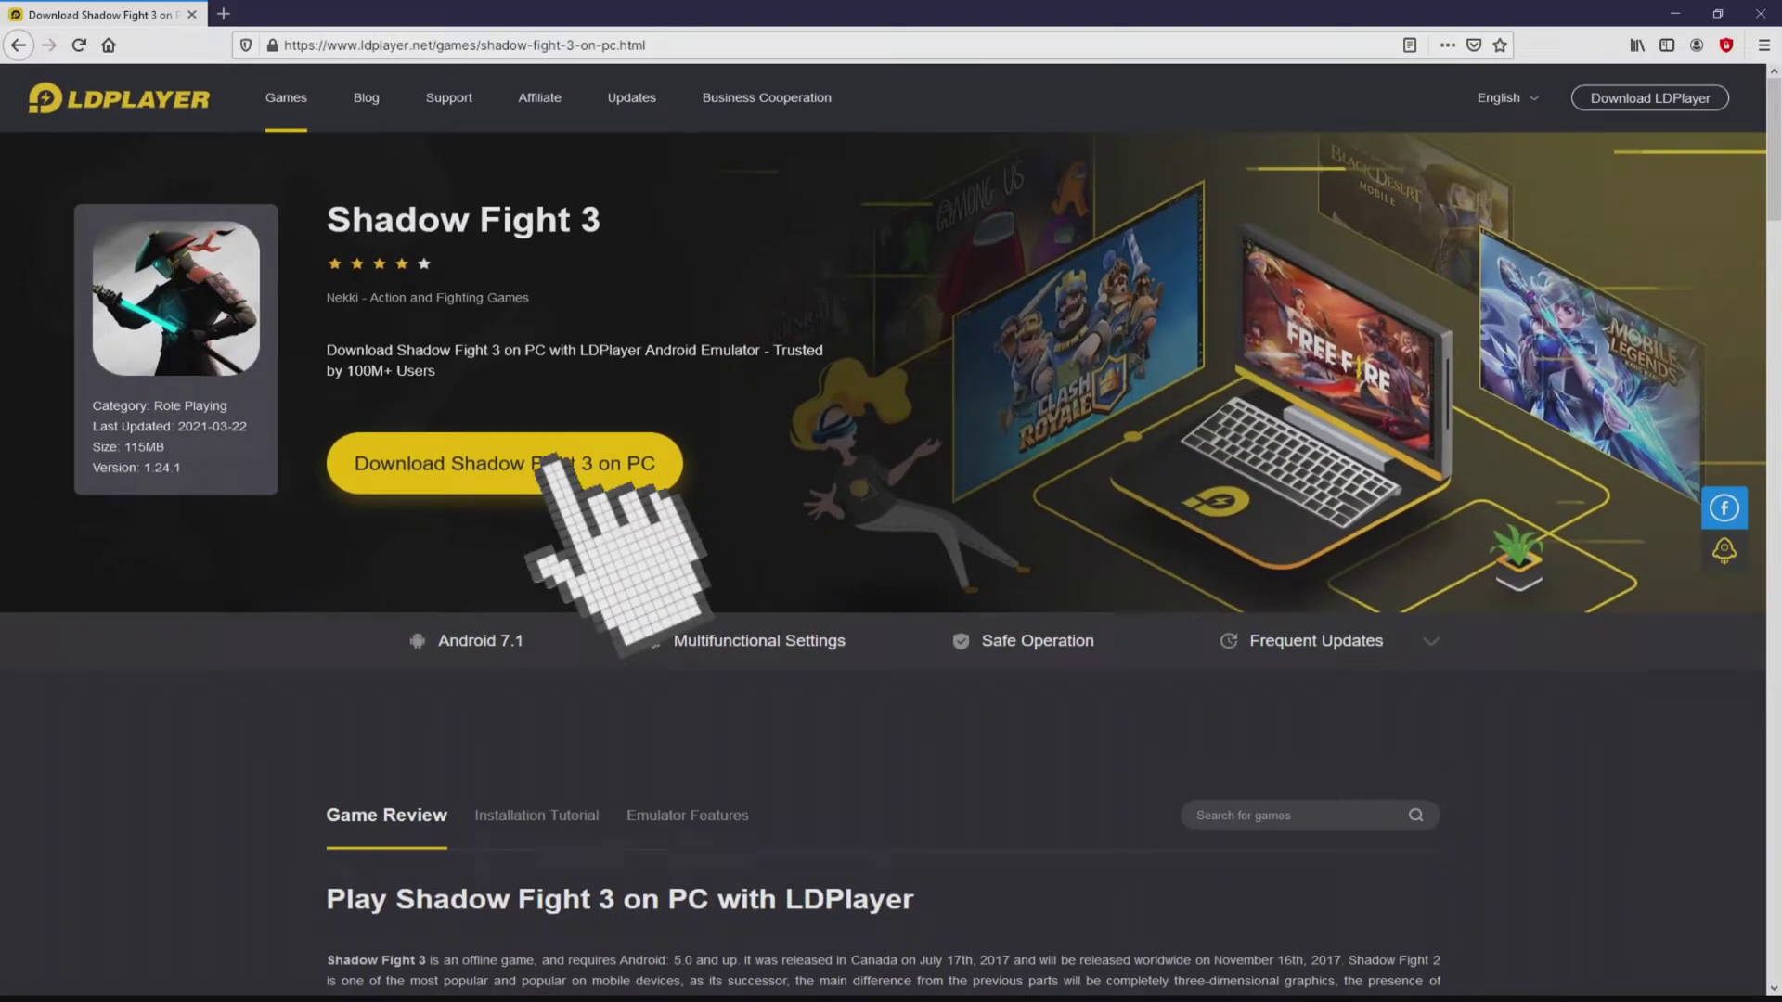
Download the LDPlayer installer via 'Download Shadow Fight 3 on PC'.
click(546, 460)
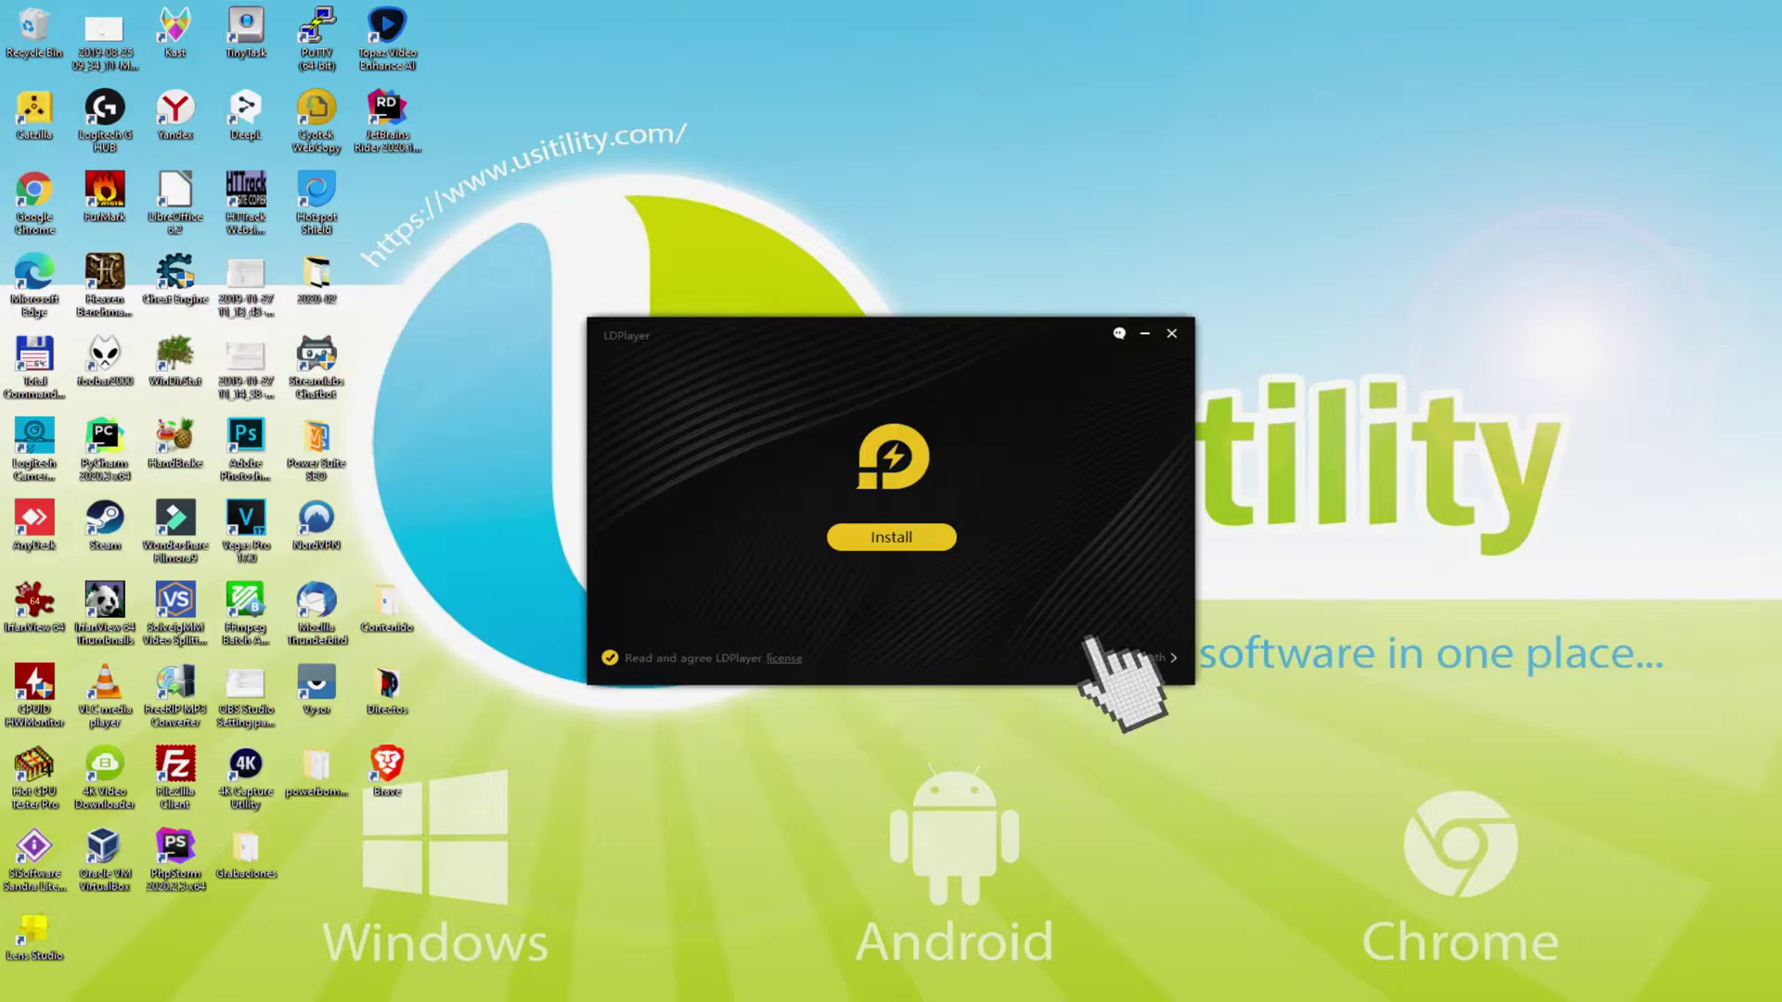
Check the setup path, then install LDPlayer, rejecting the Avast and McAfee offers.
click(1151, 657)
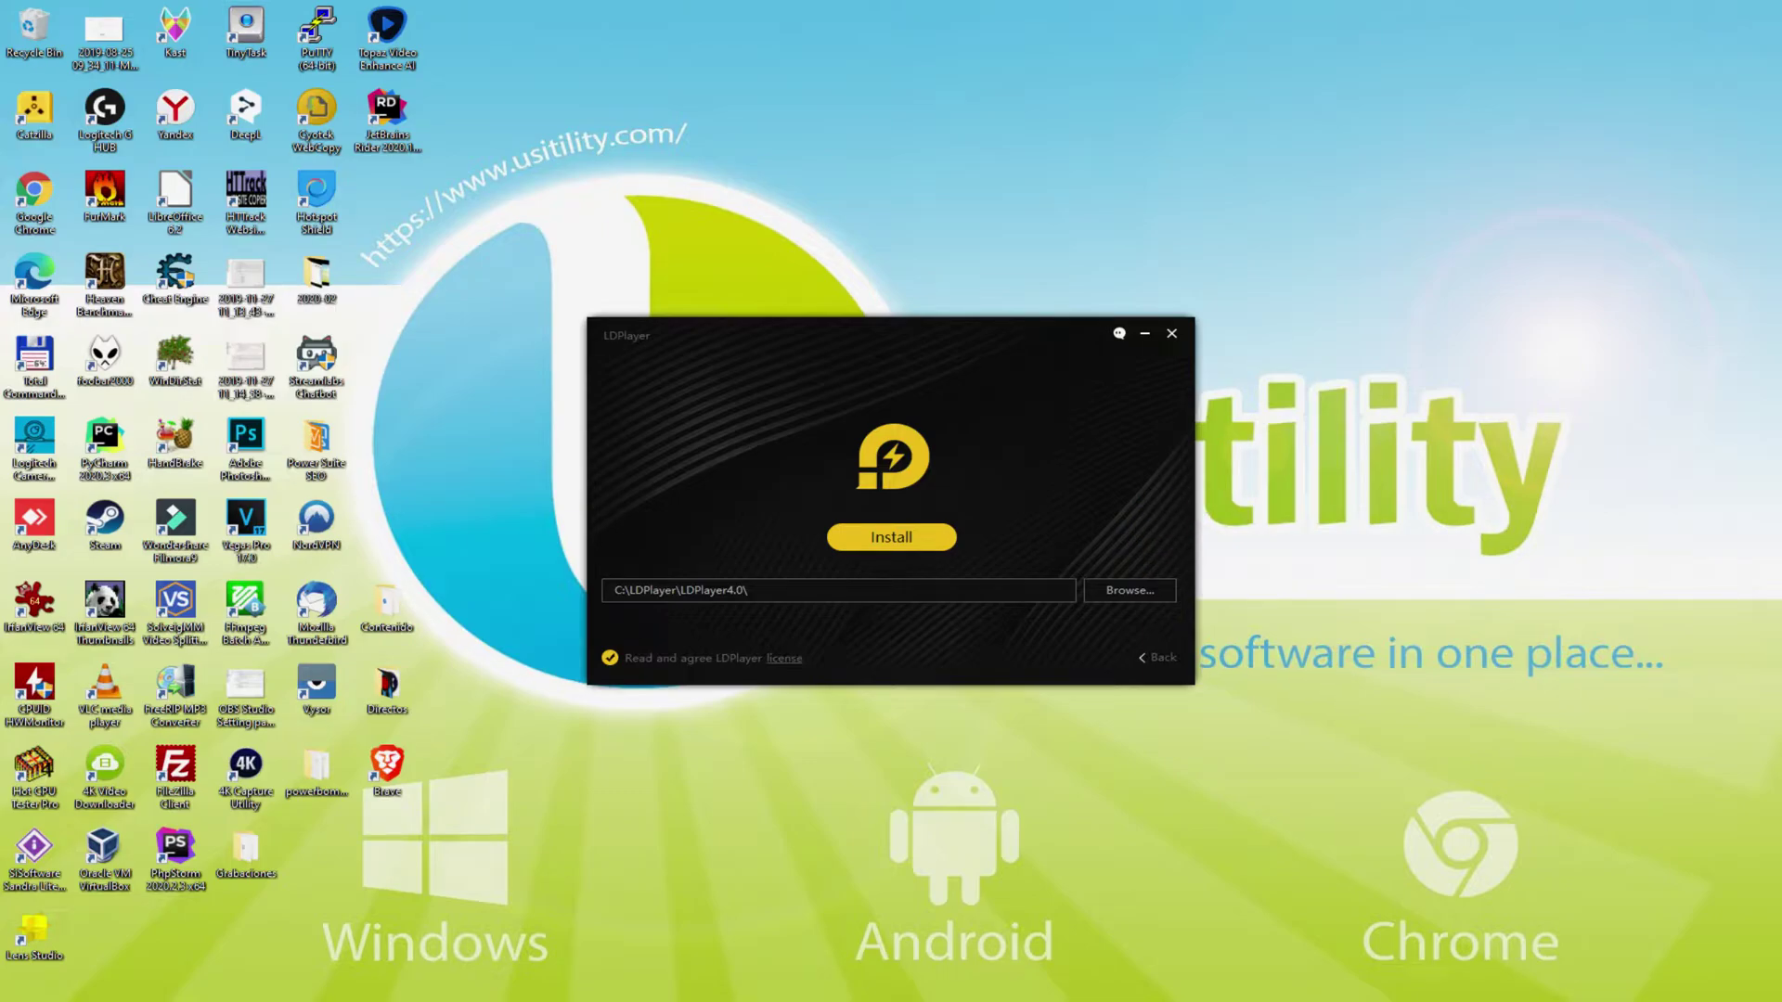
click(1143, 650)
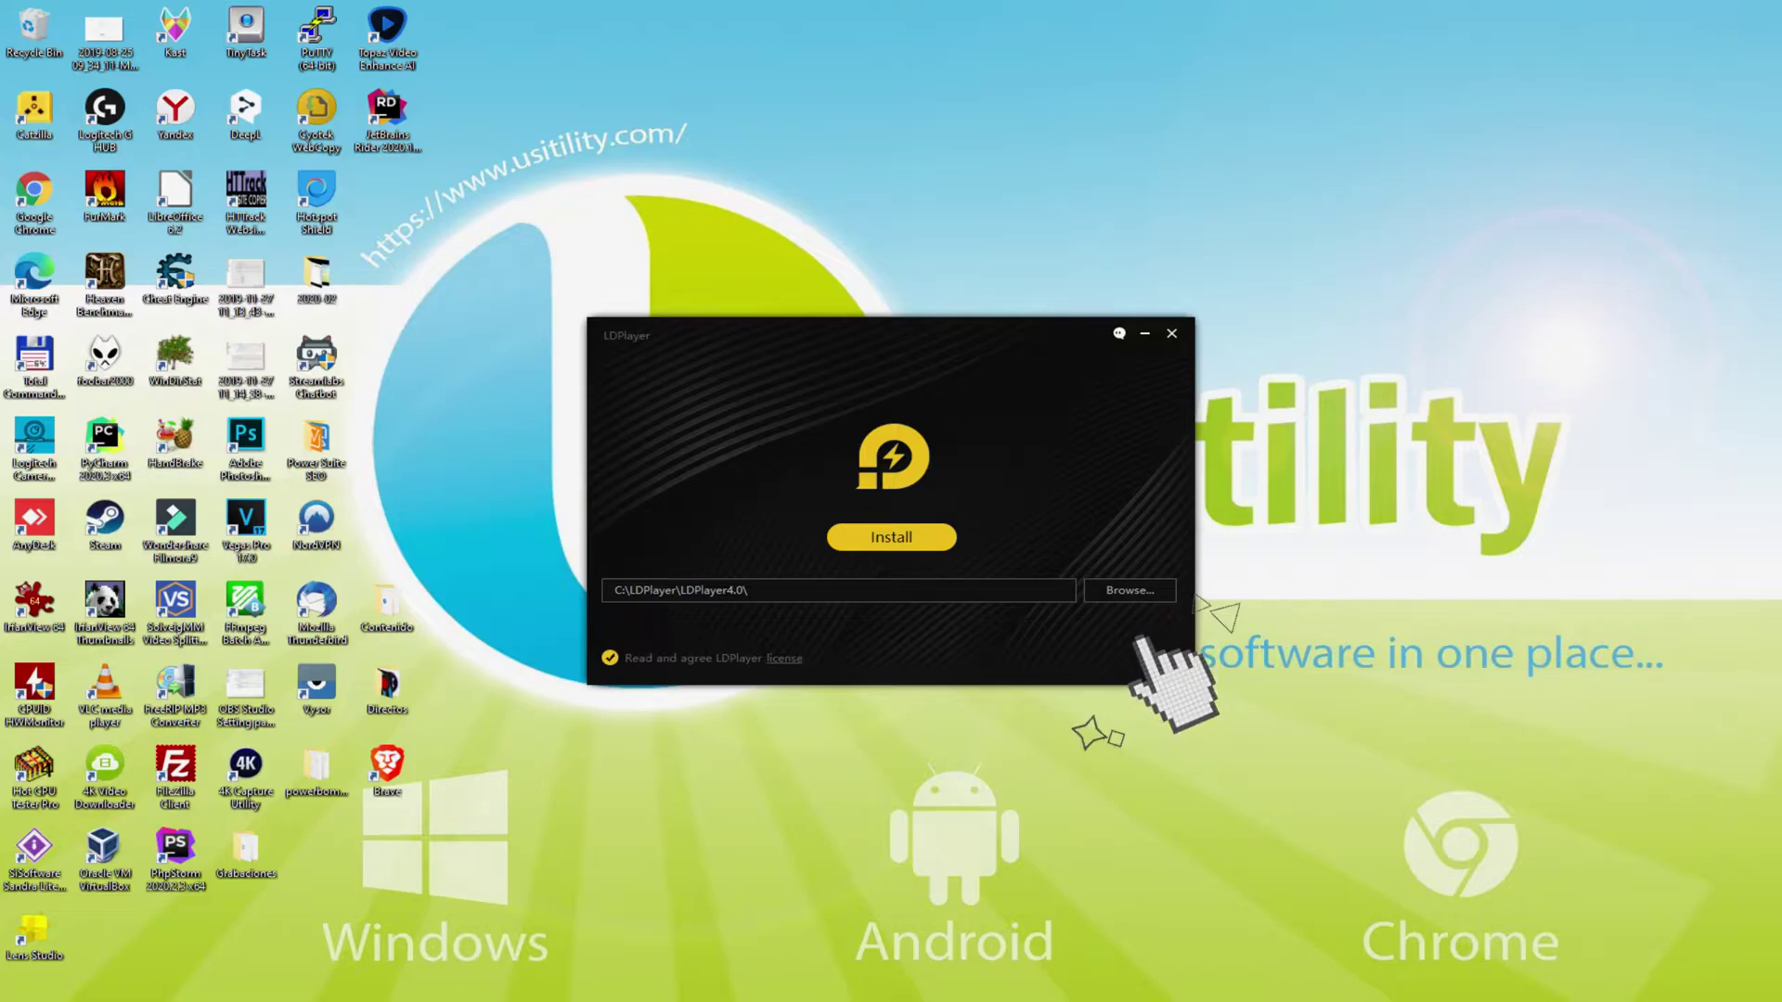
click(882, 536)
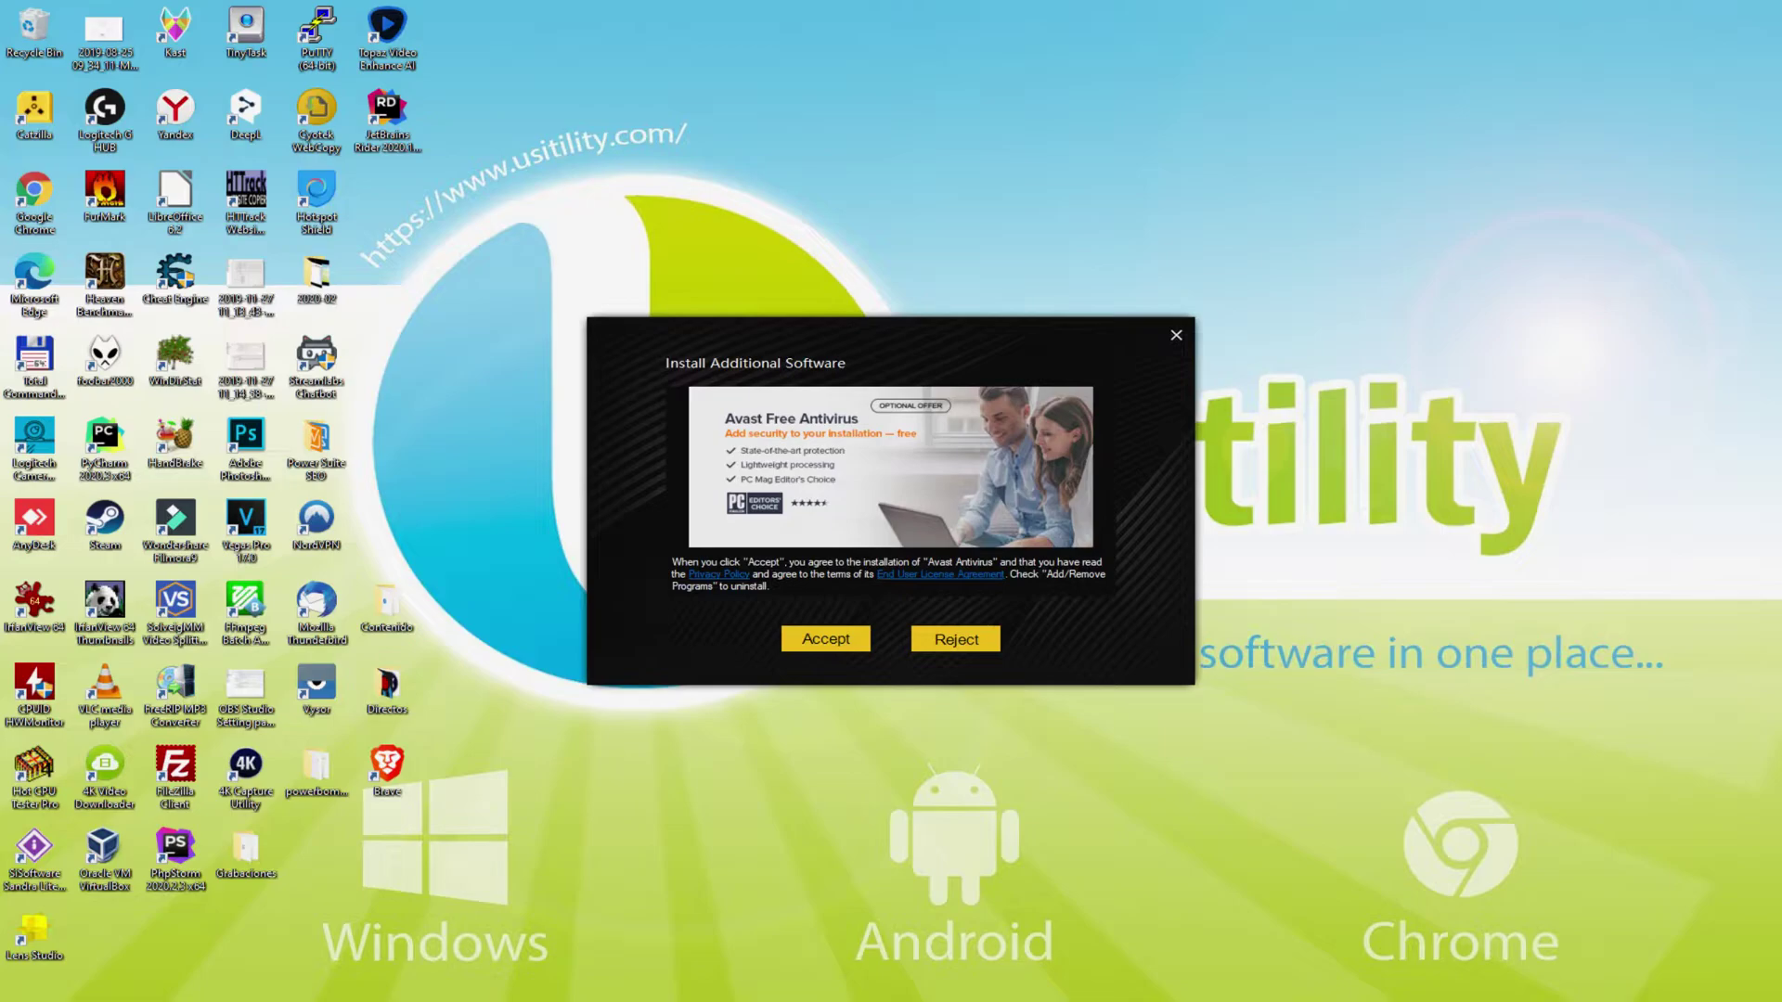
click(953, 636)
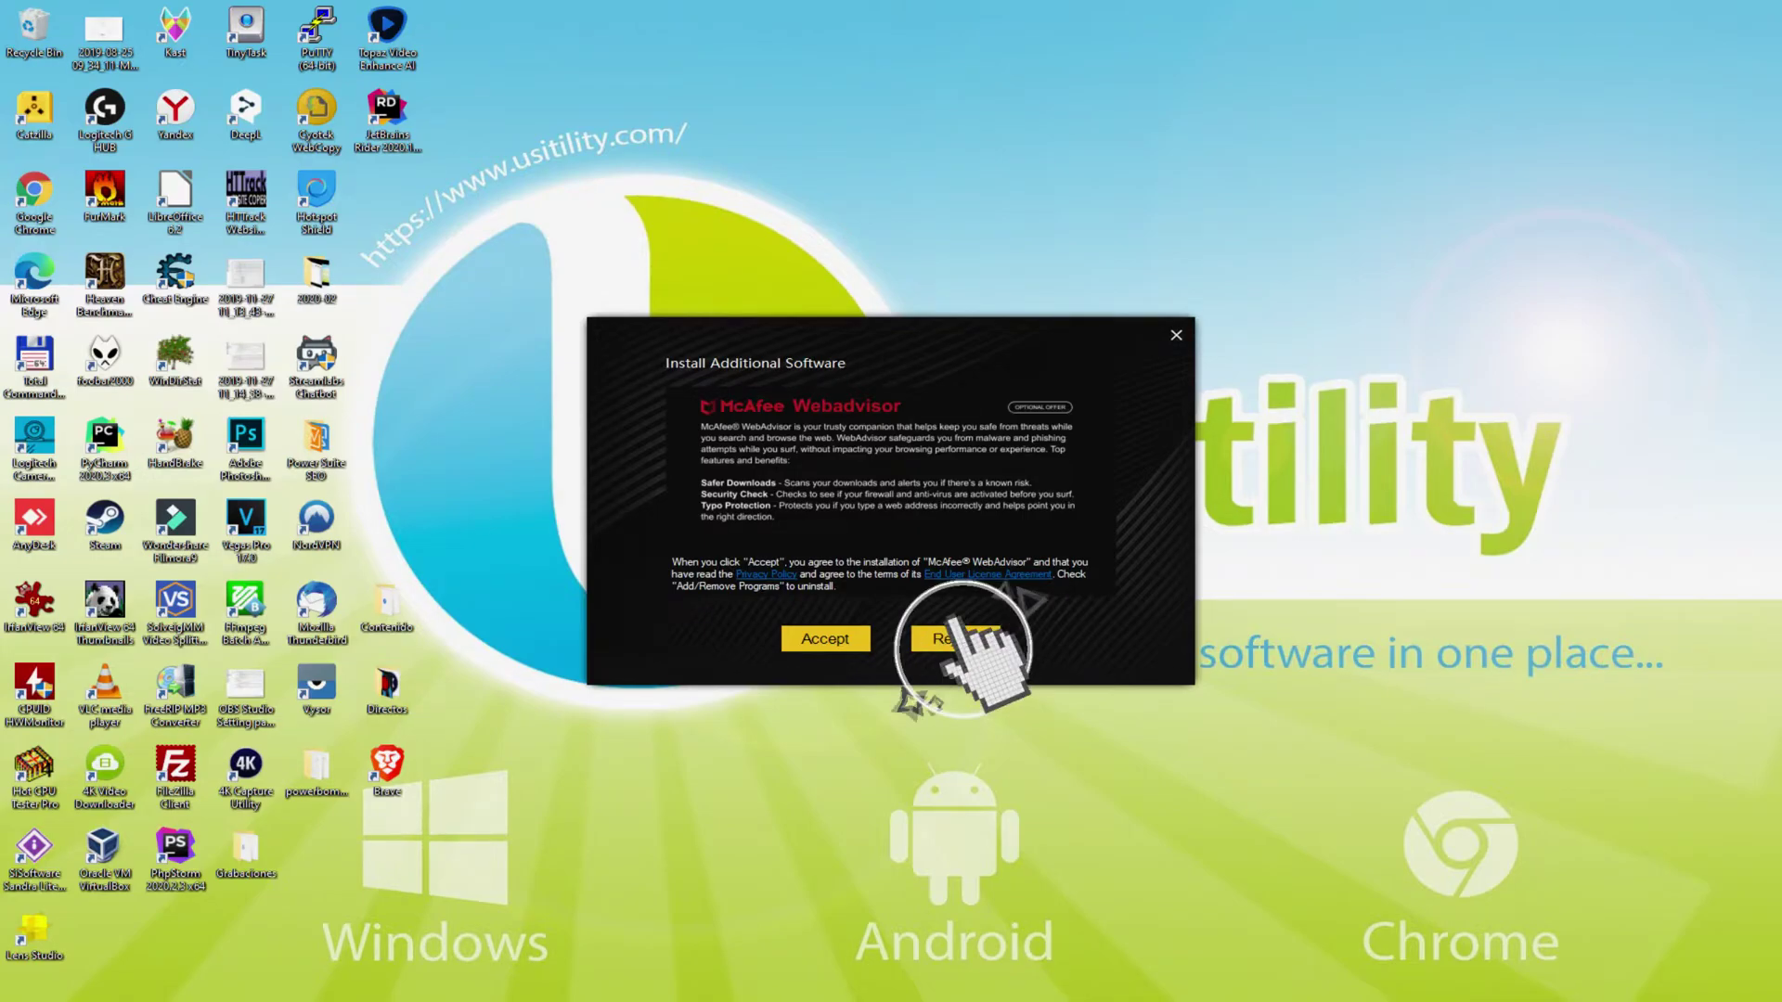
click(956, 638)
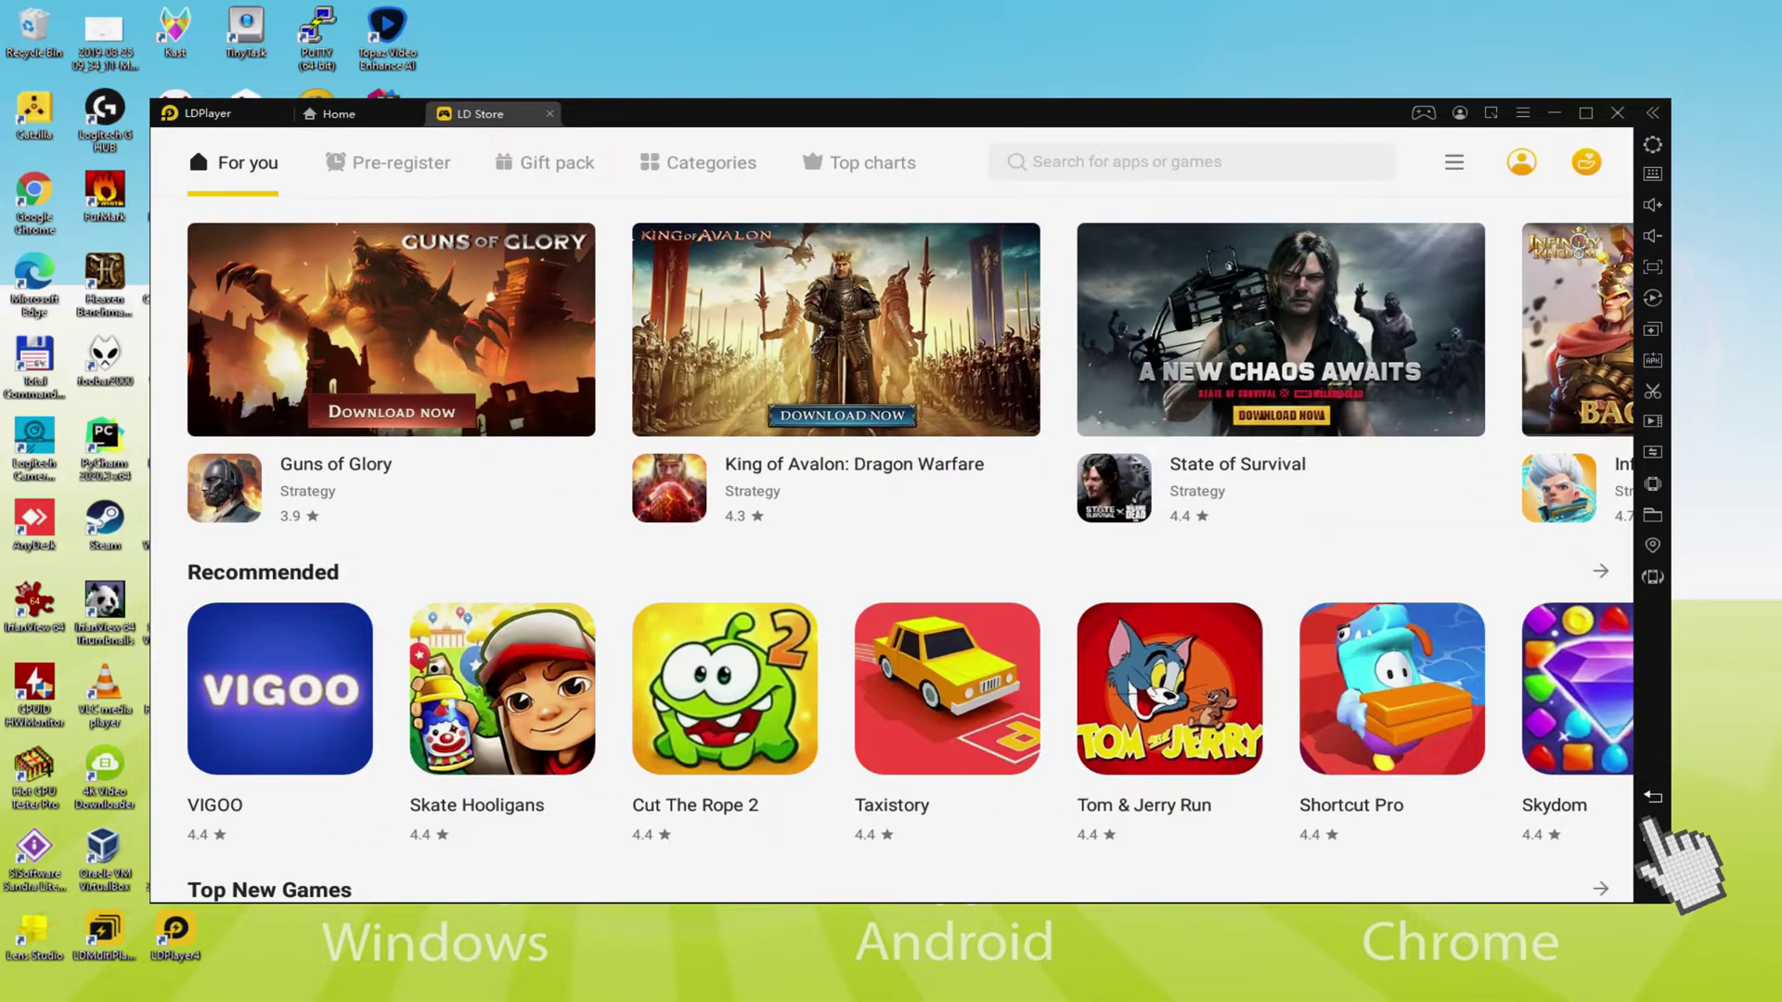
Close the LD Store tab to get back to the Android home screen.
click(1653, 796)
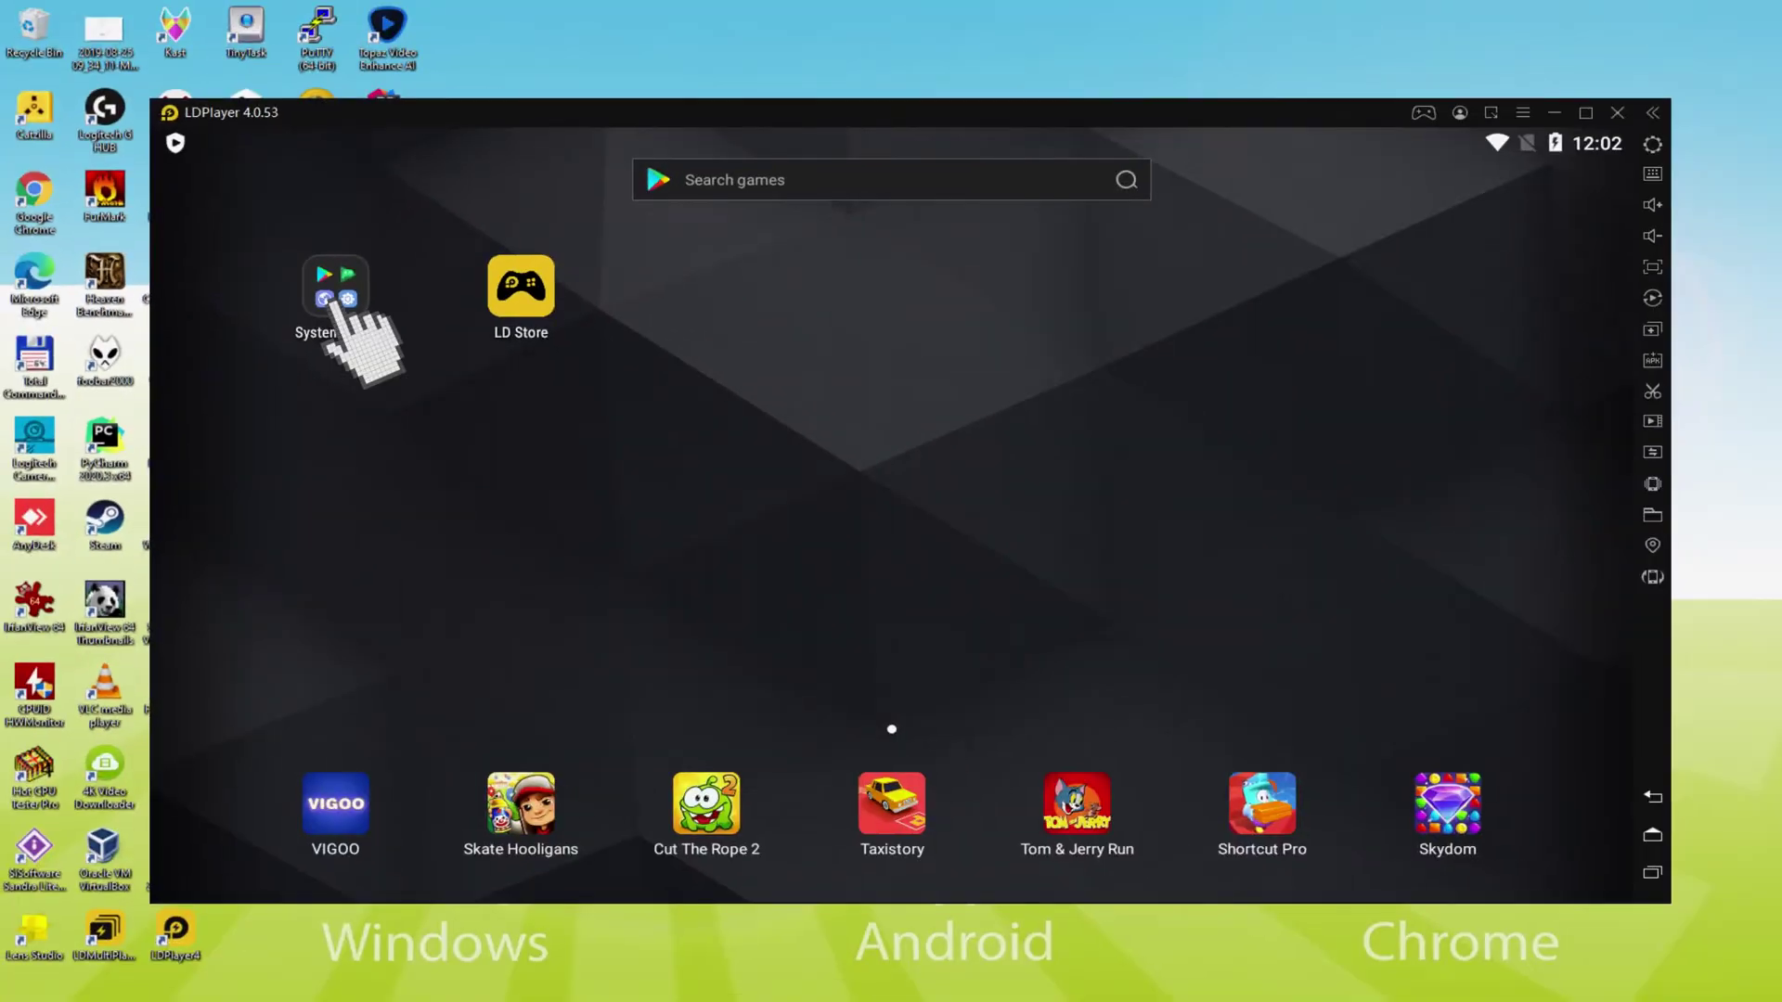
Agree to Google's terms, switch off Google Drive backup, and accept the Google services settings.
click(342, 299)
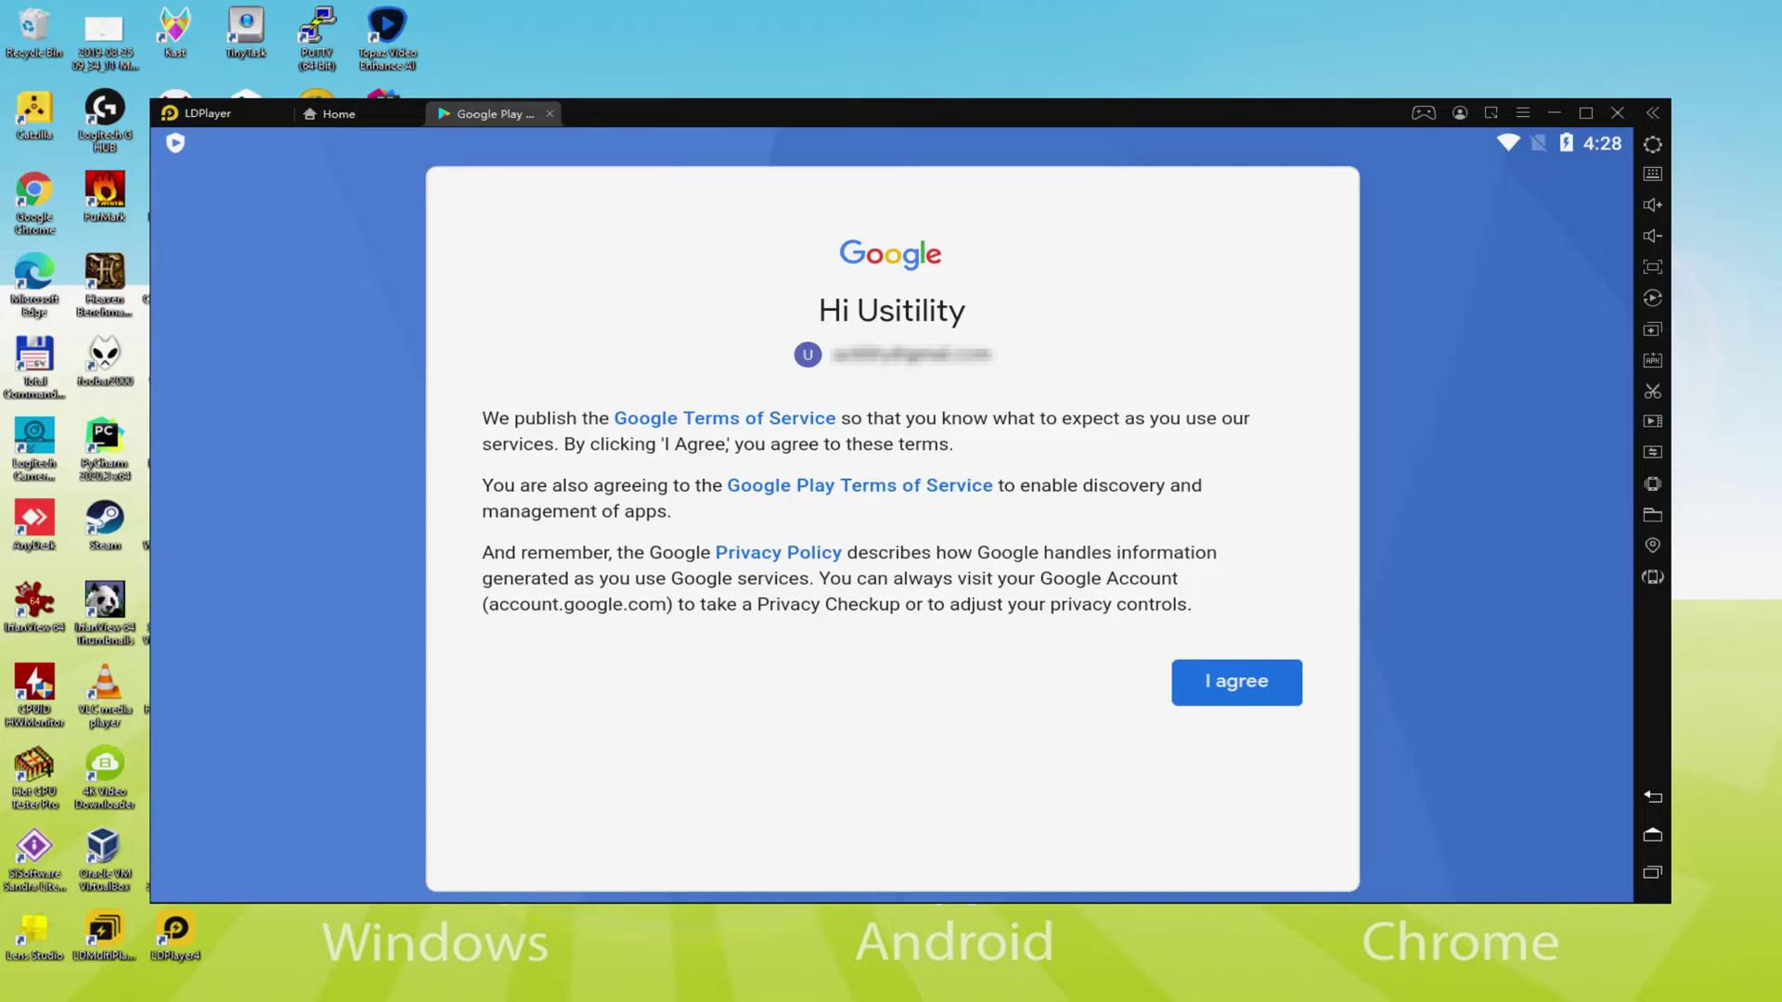
click(1234, 687)
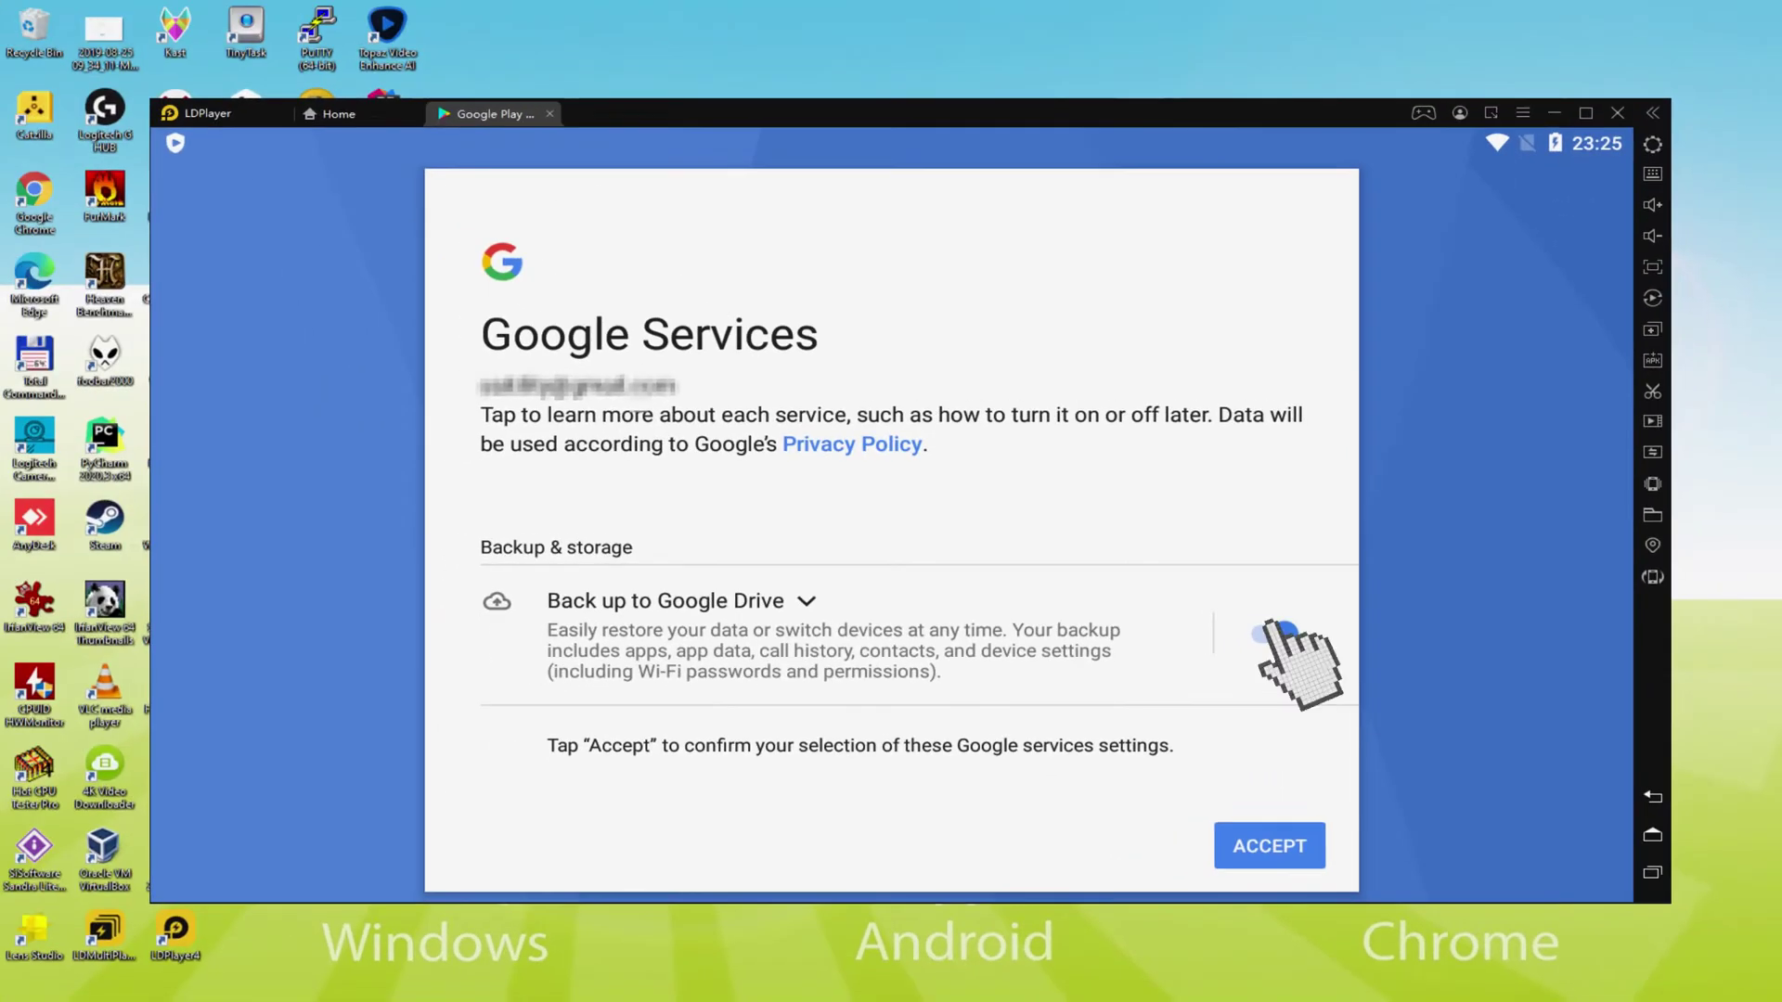
click(1279, 634)
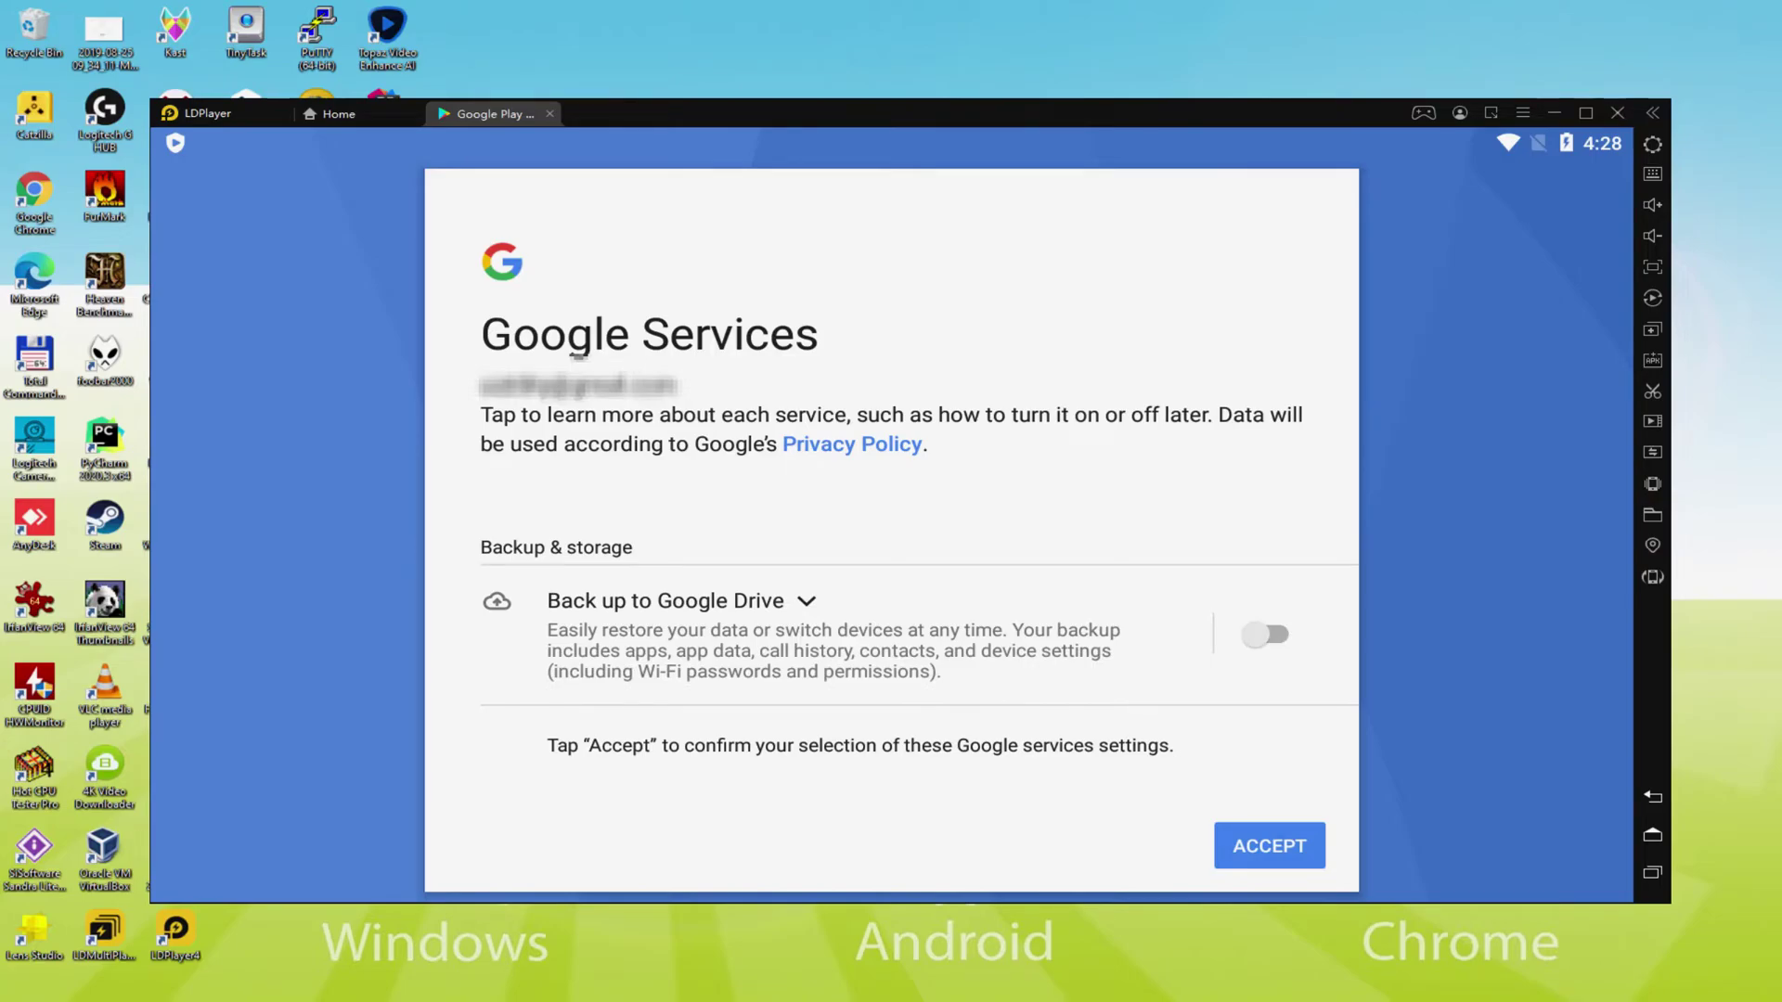
click(1273, 846)
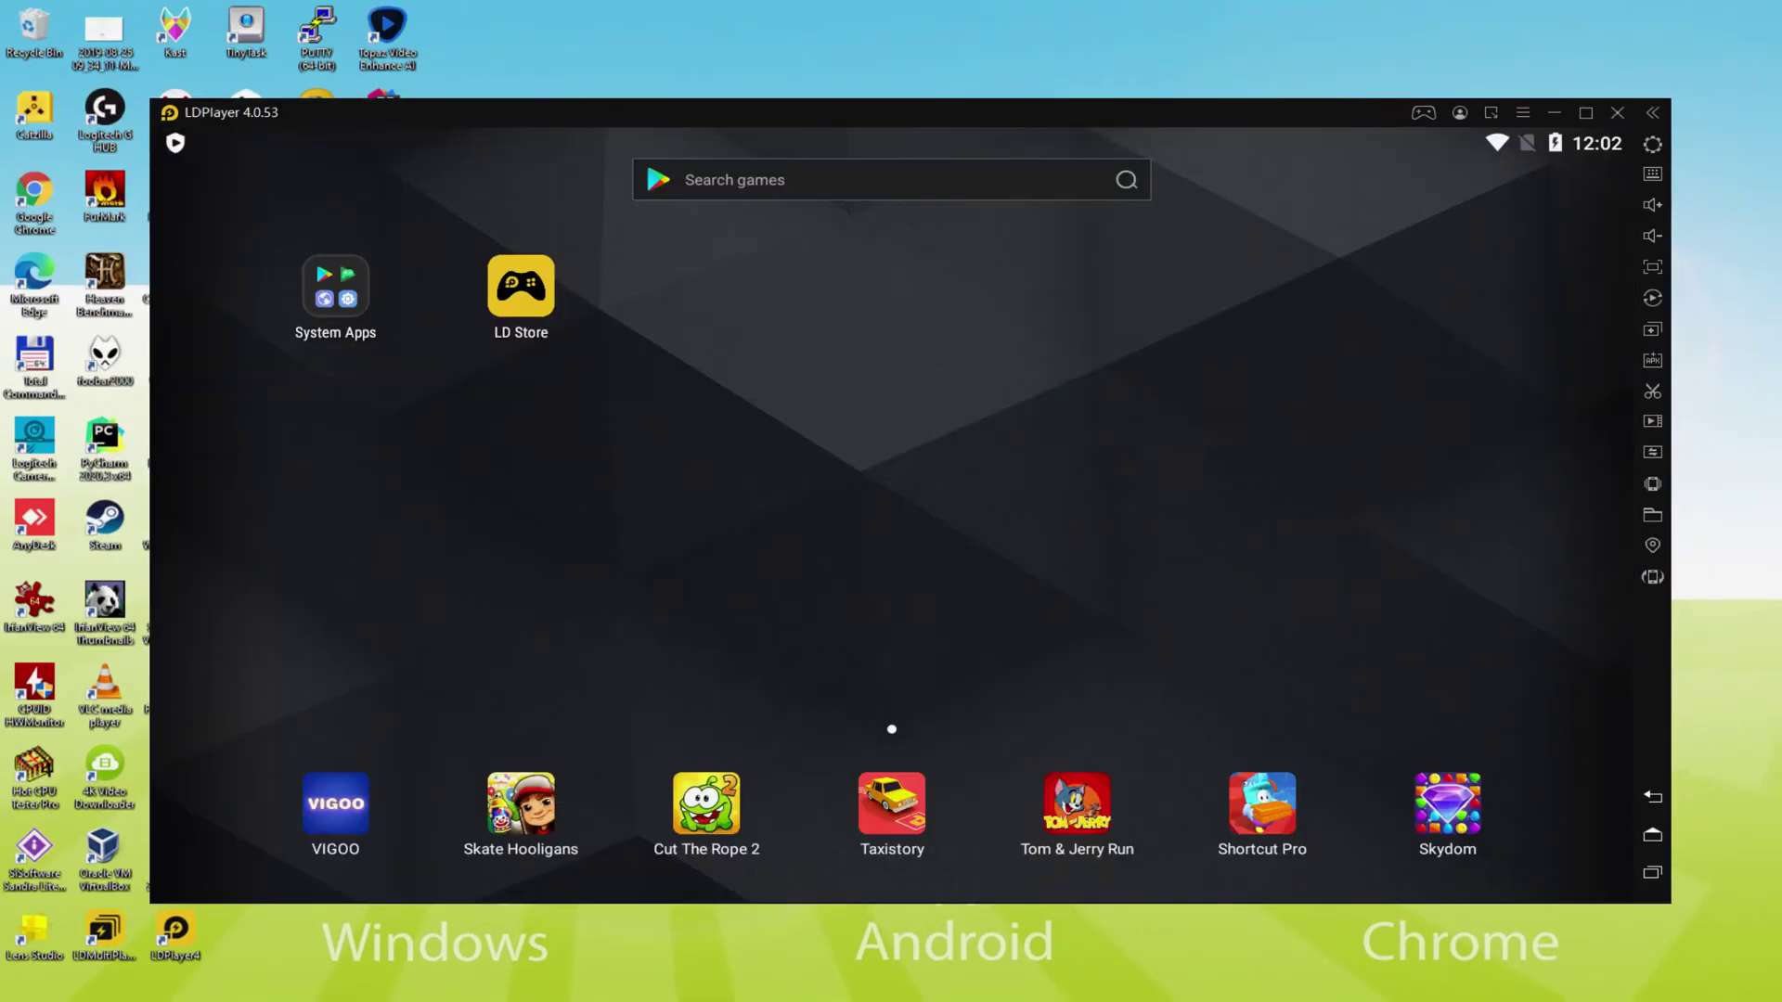
Open the Play Store from System Apps and search for 'shadow fight 3'.
click(336, 295)
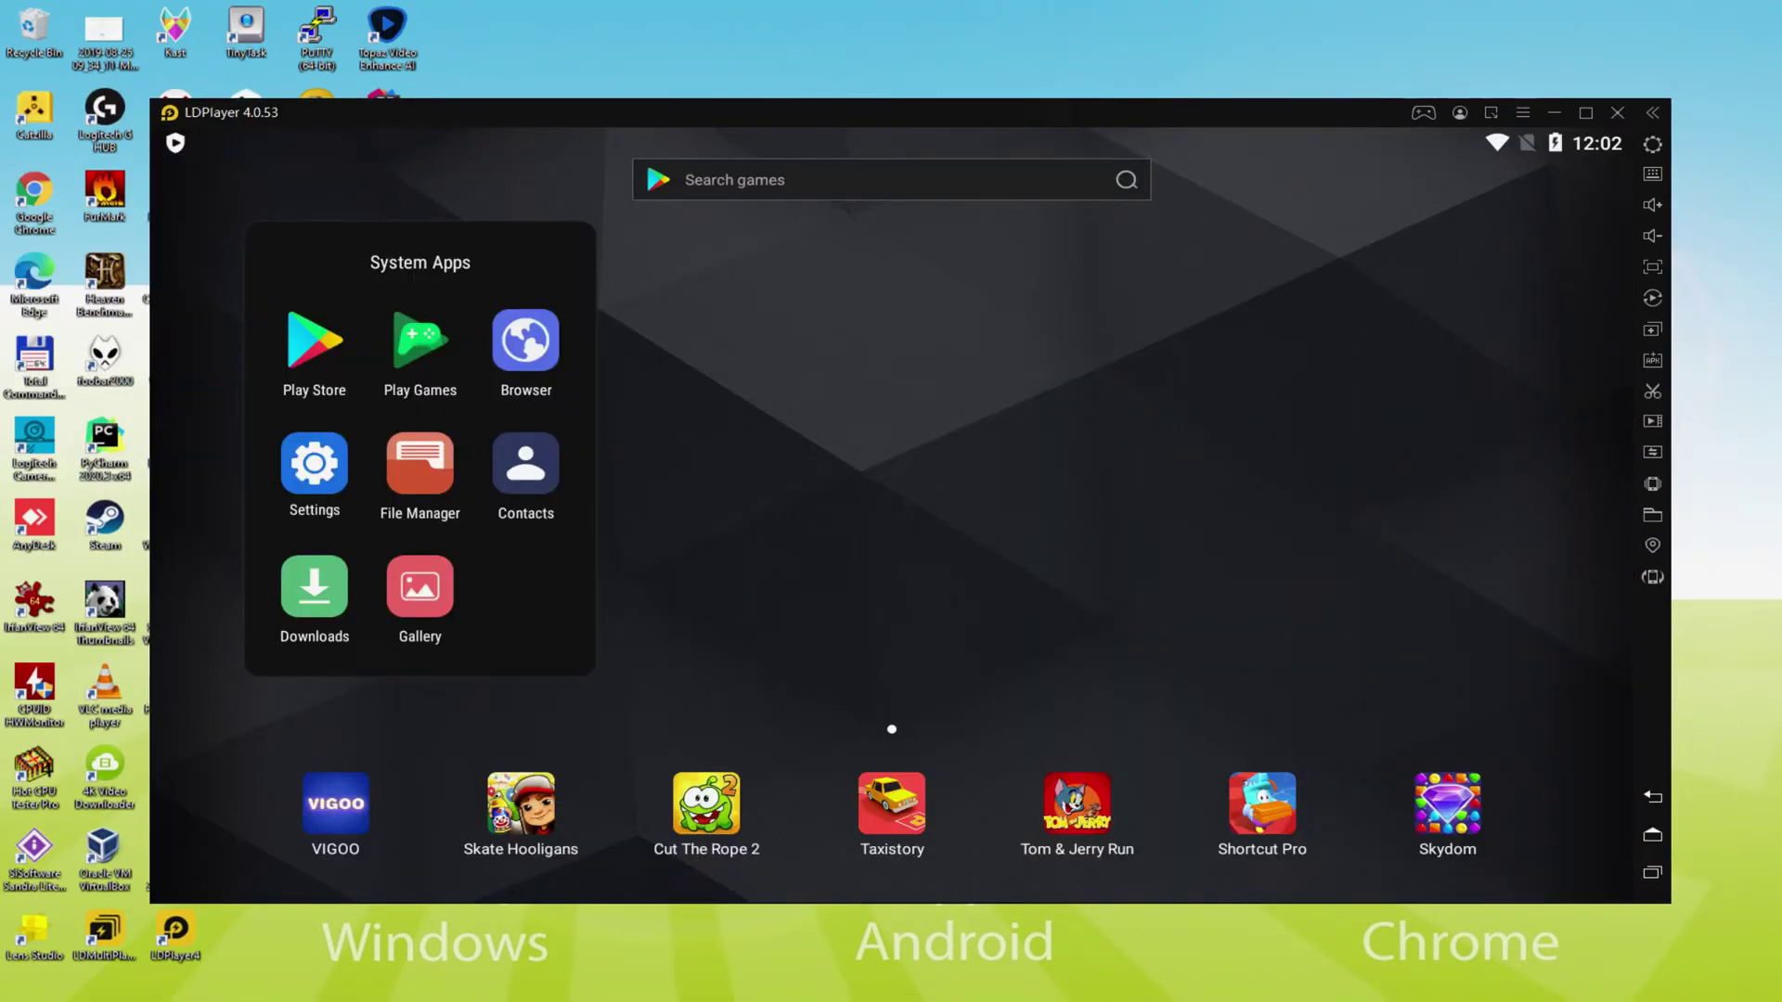
click(321, 343)
text(Shadow Fight 3)
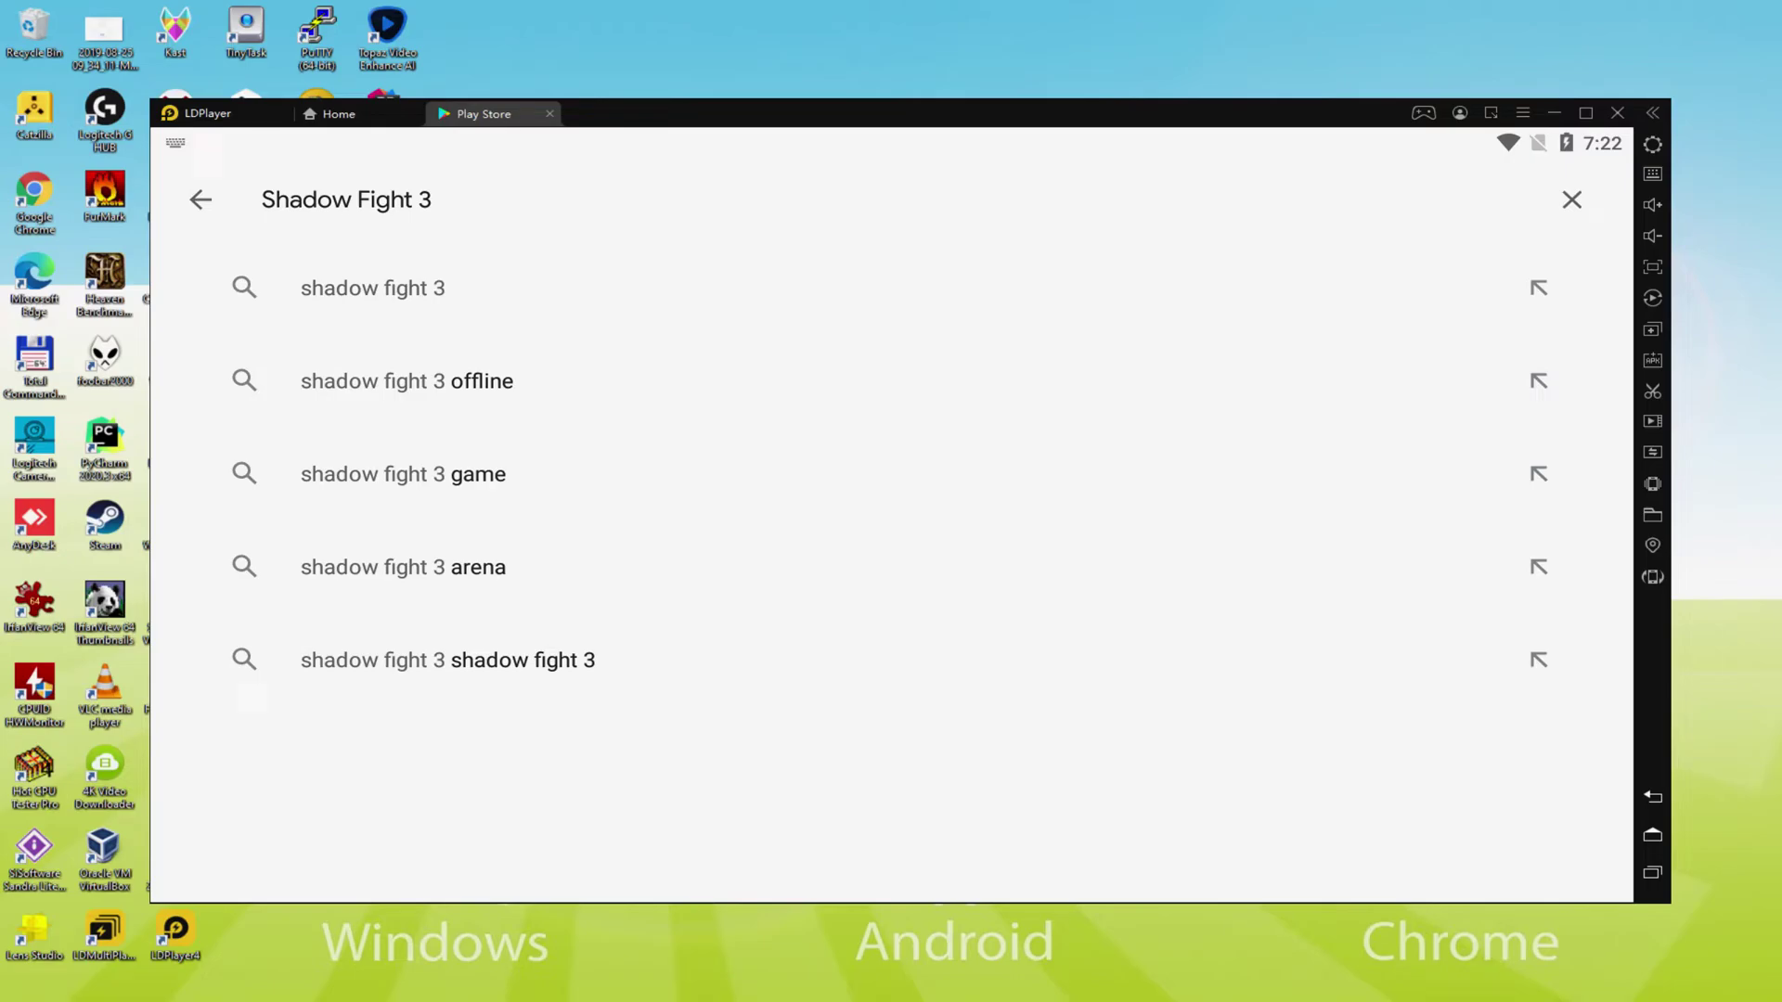
click(373, 283)
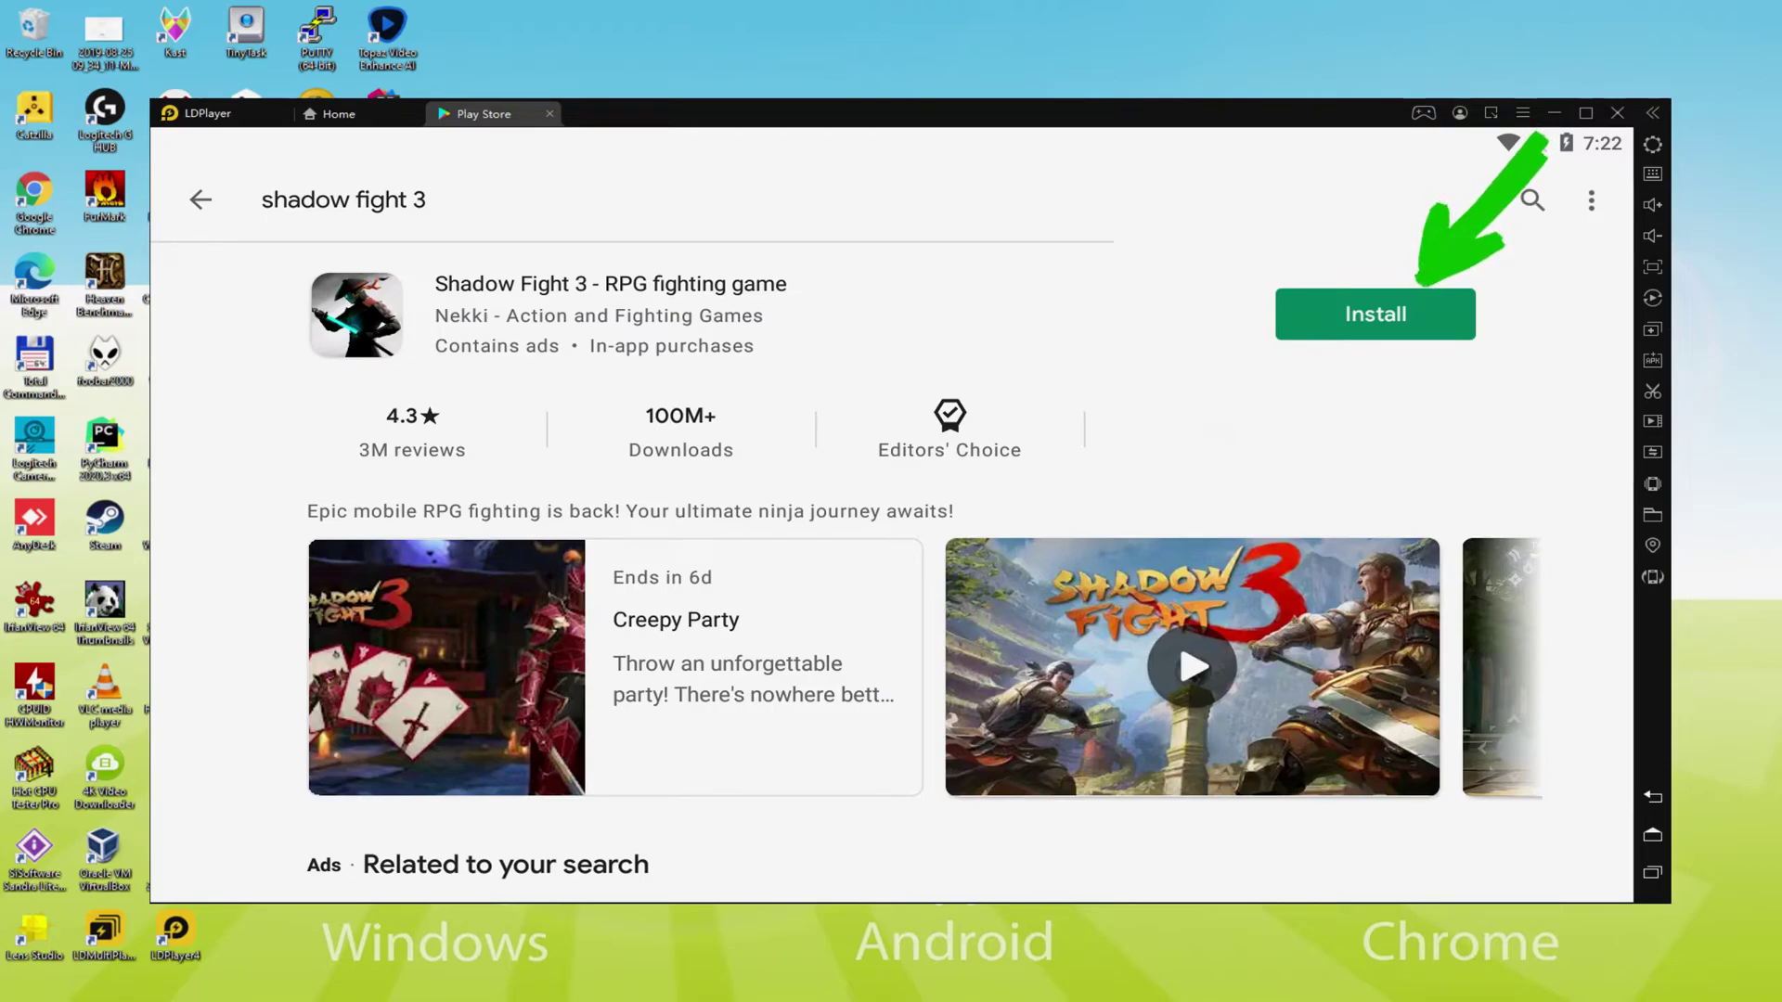
Install Shadow Fight 3 - RPG fighting game with the green Install button.
click(1425, 303)
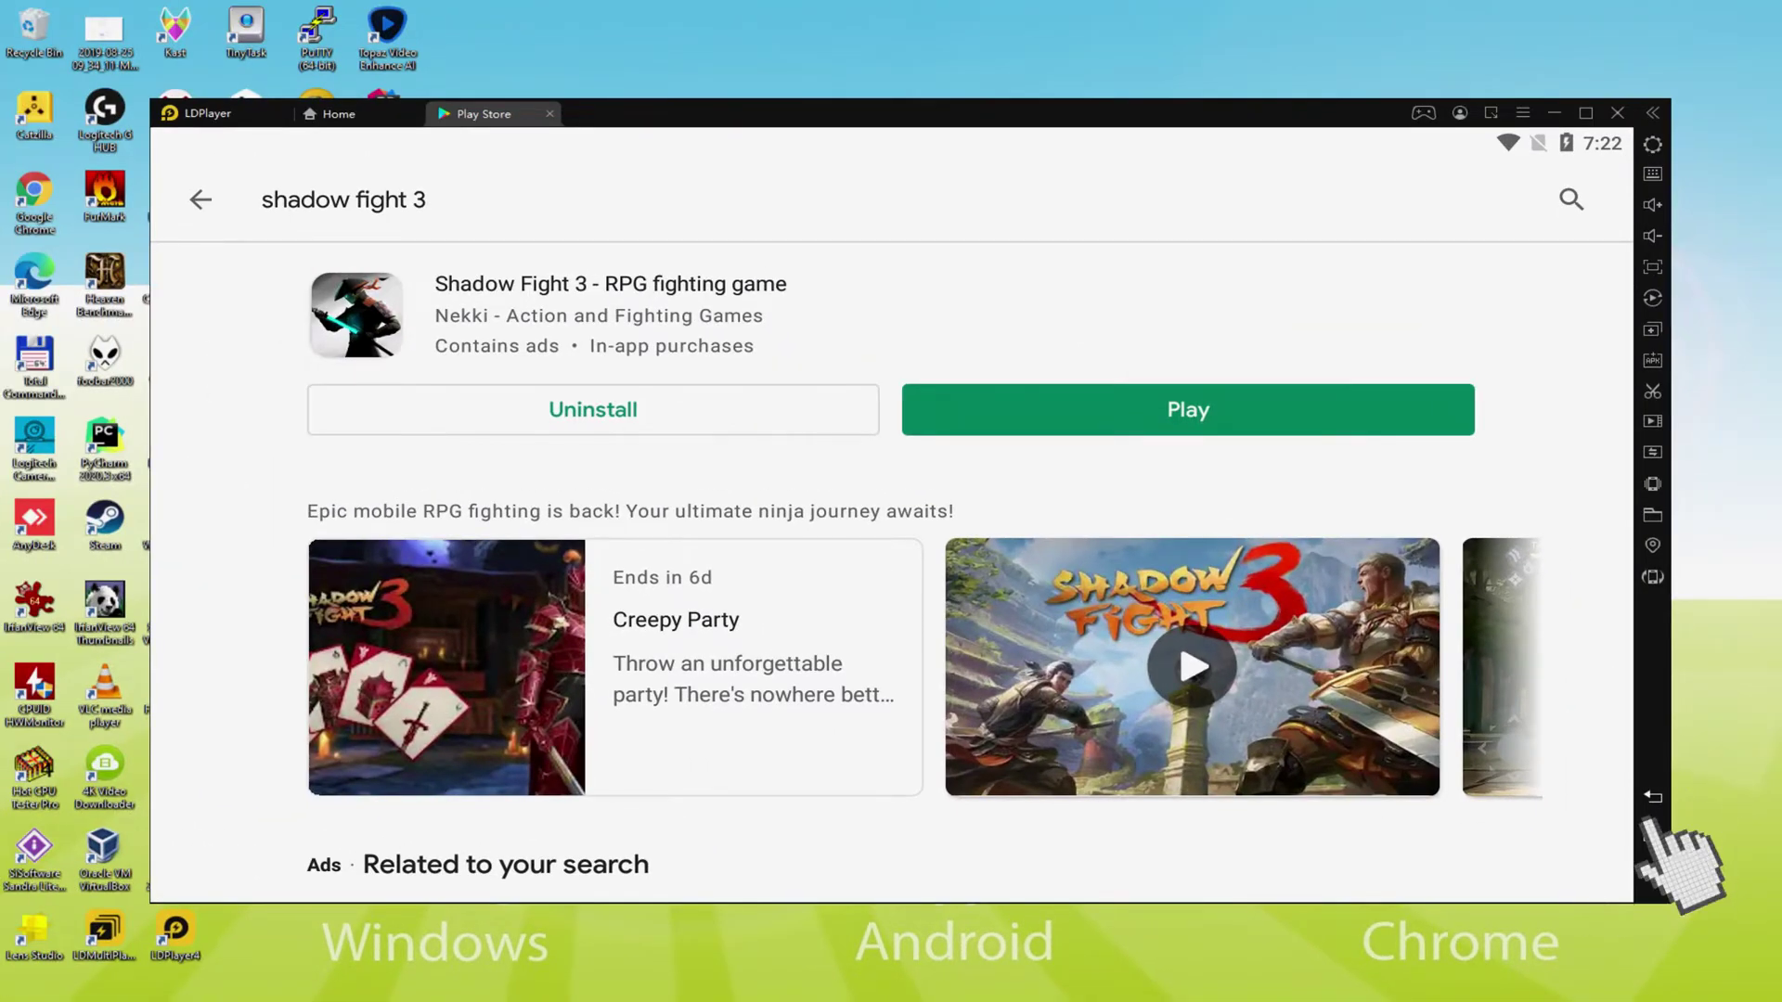
Return to the emulator home screen and start Shadow Fight 3 from its icon.
click(1651, 832)
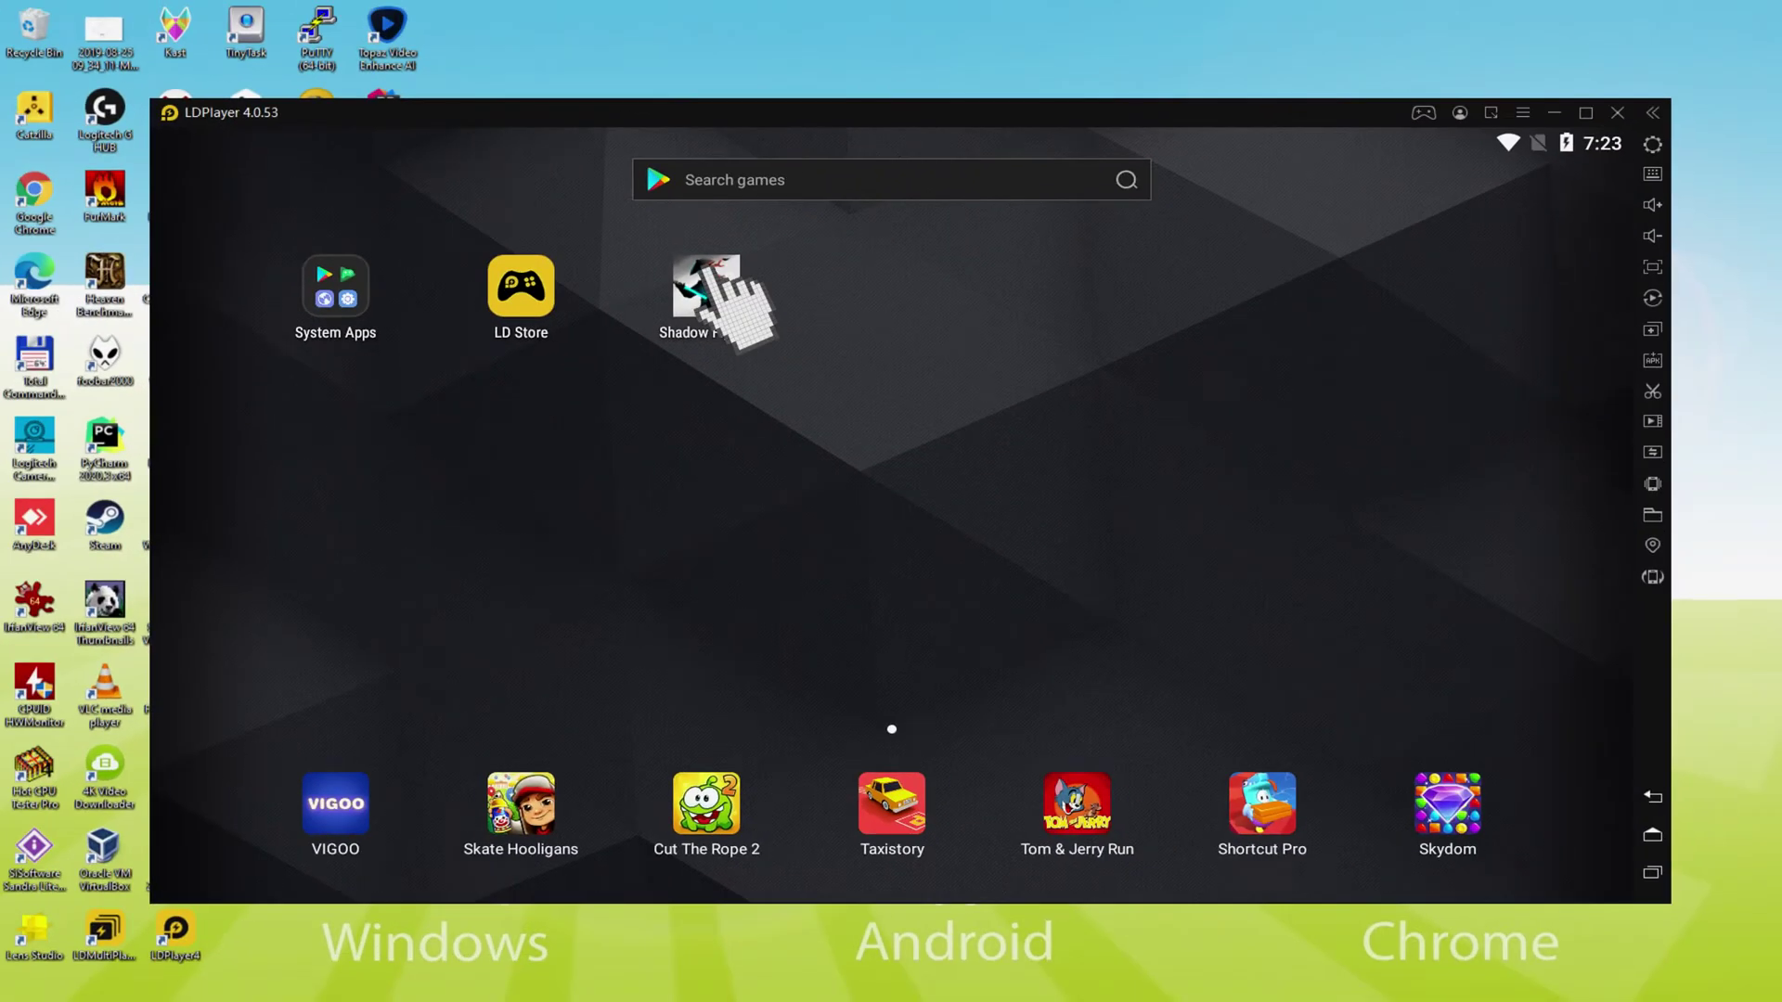
click(713, 269)
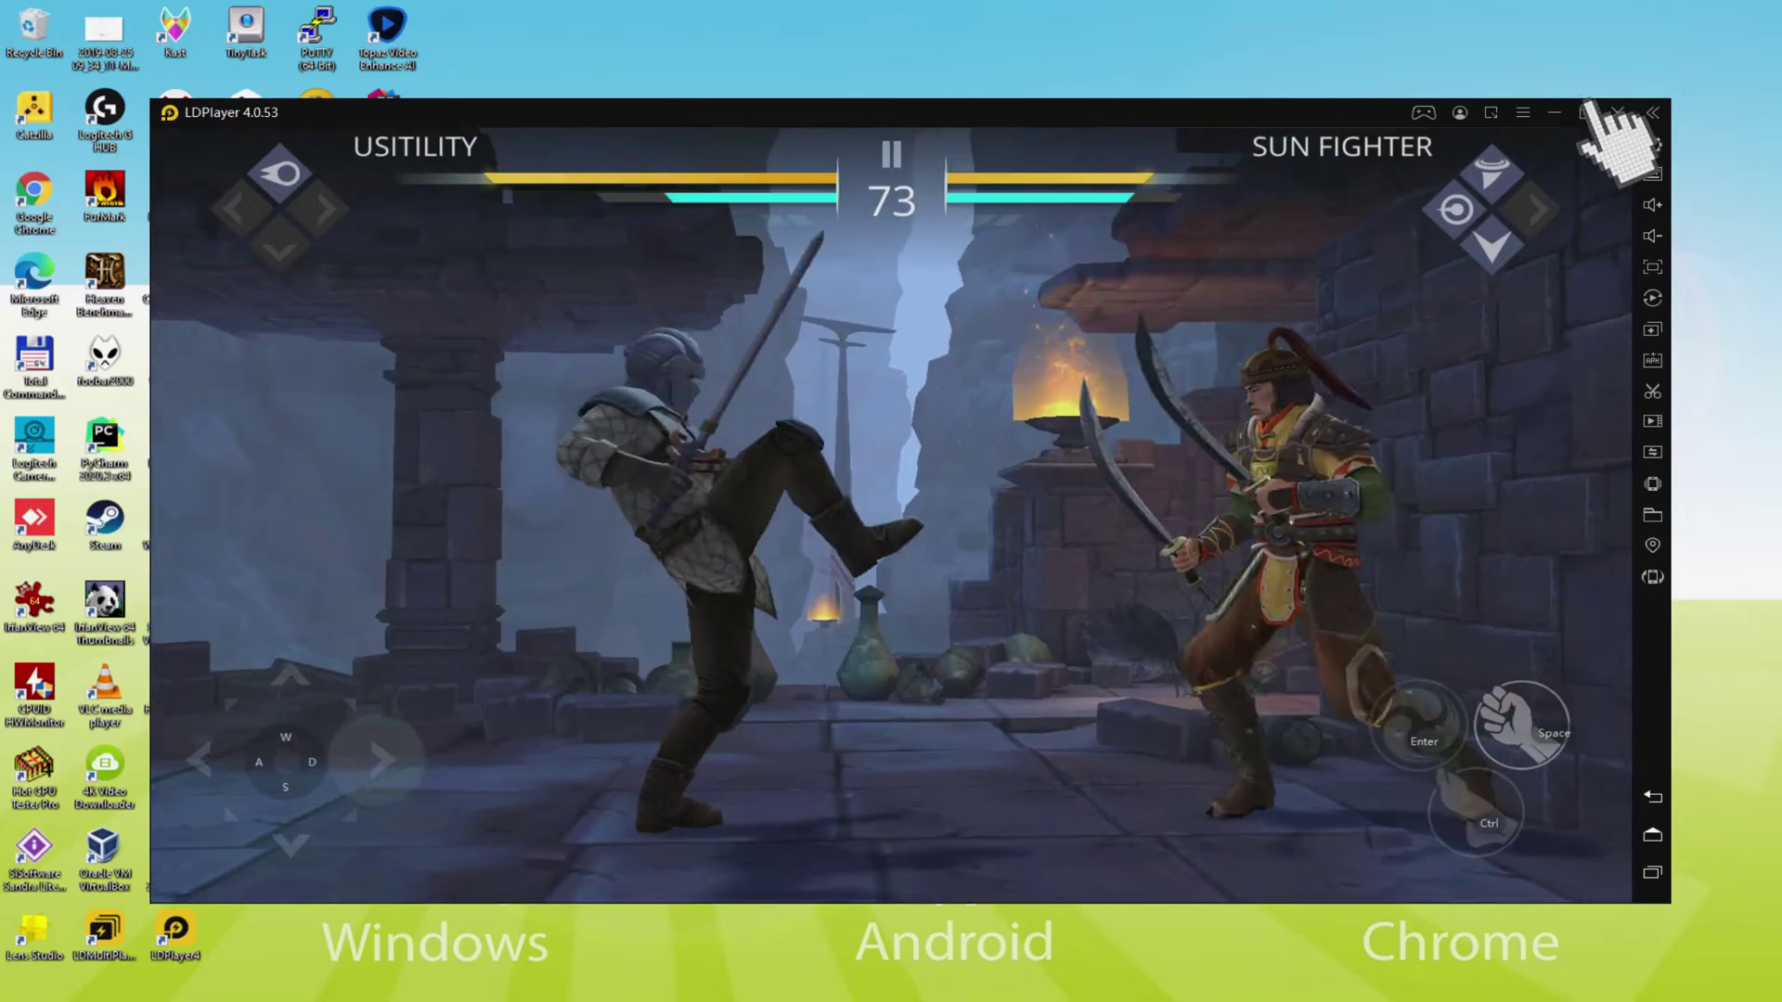
Maximize the emulator, attack, restore the window, and keep fighting with the A and W keys.
click(1568, 108)
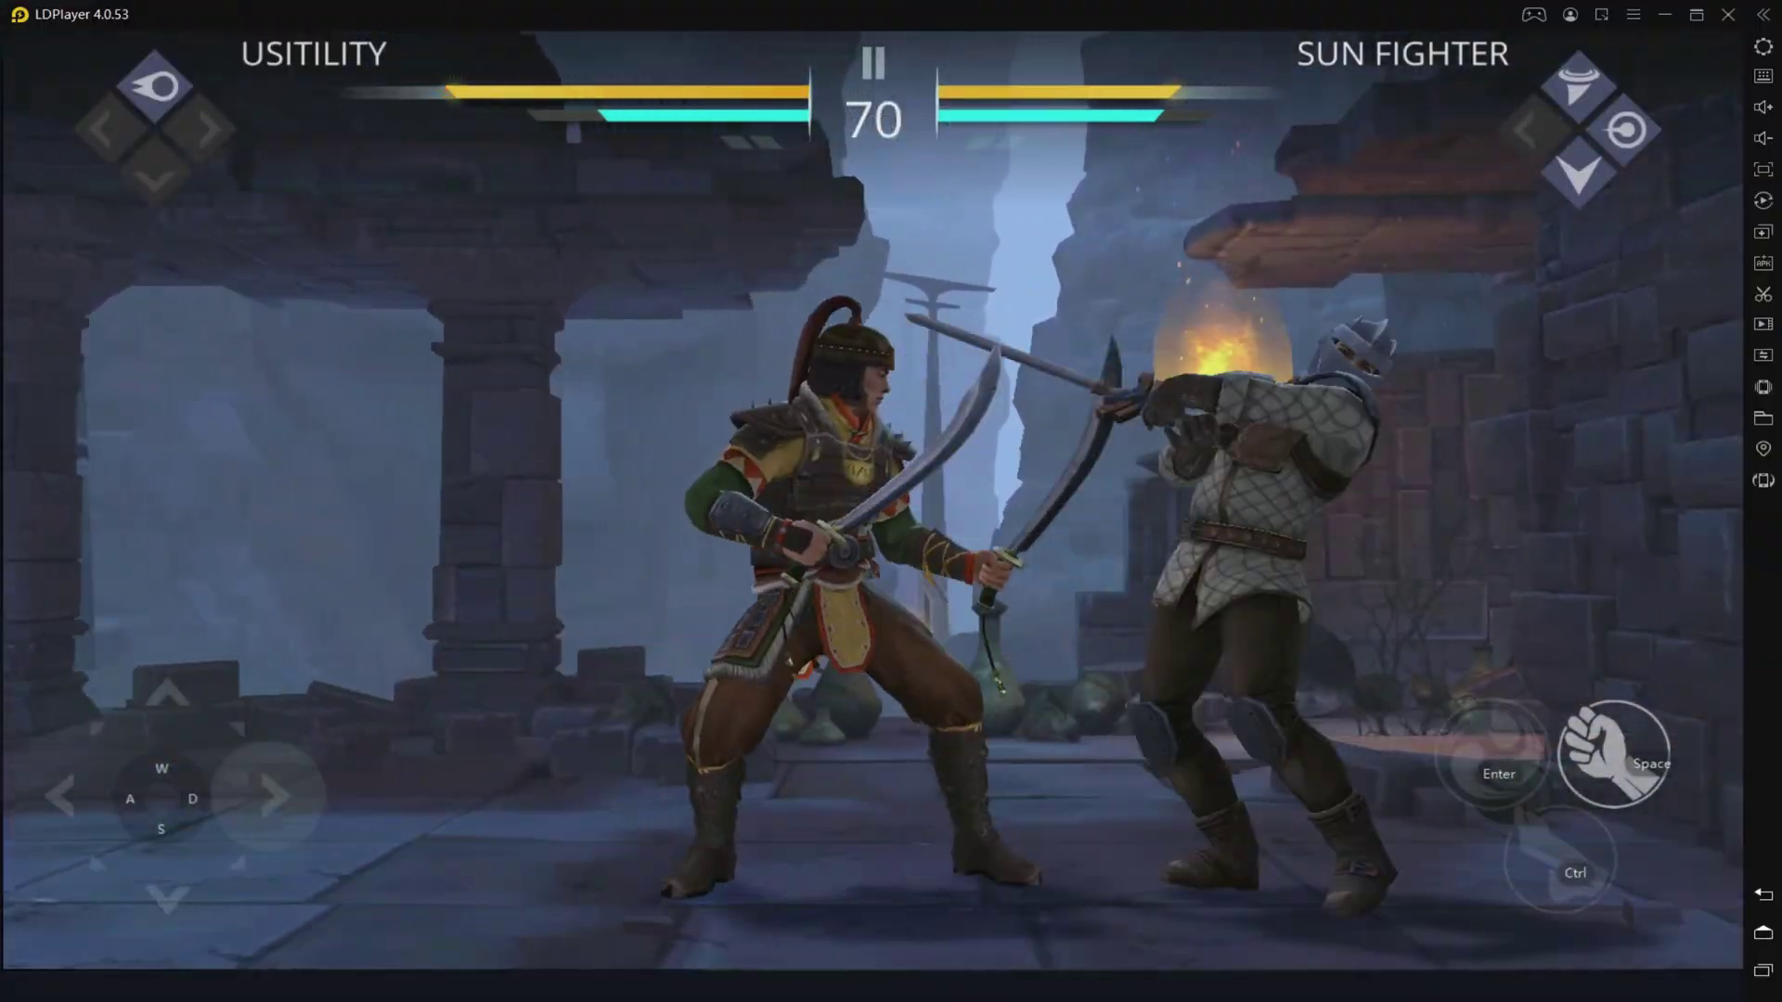
key(a)
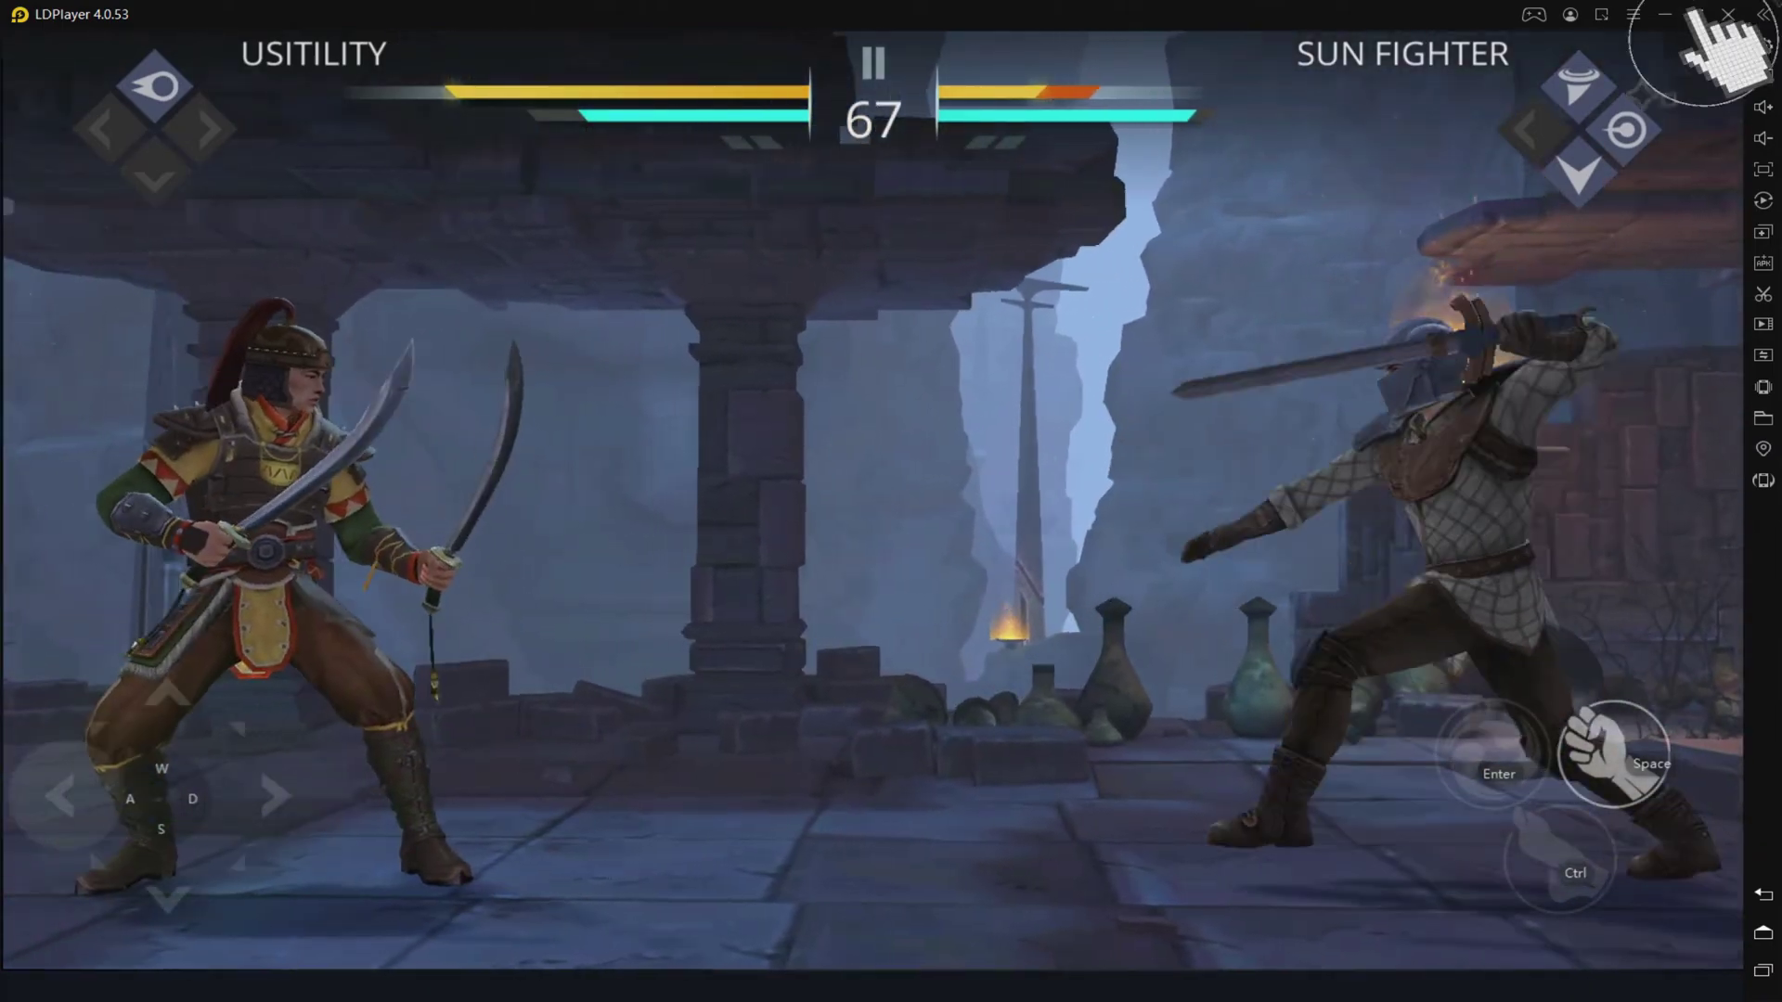
click(1697, 14)
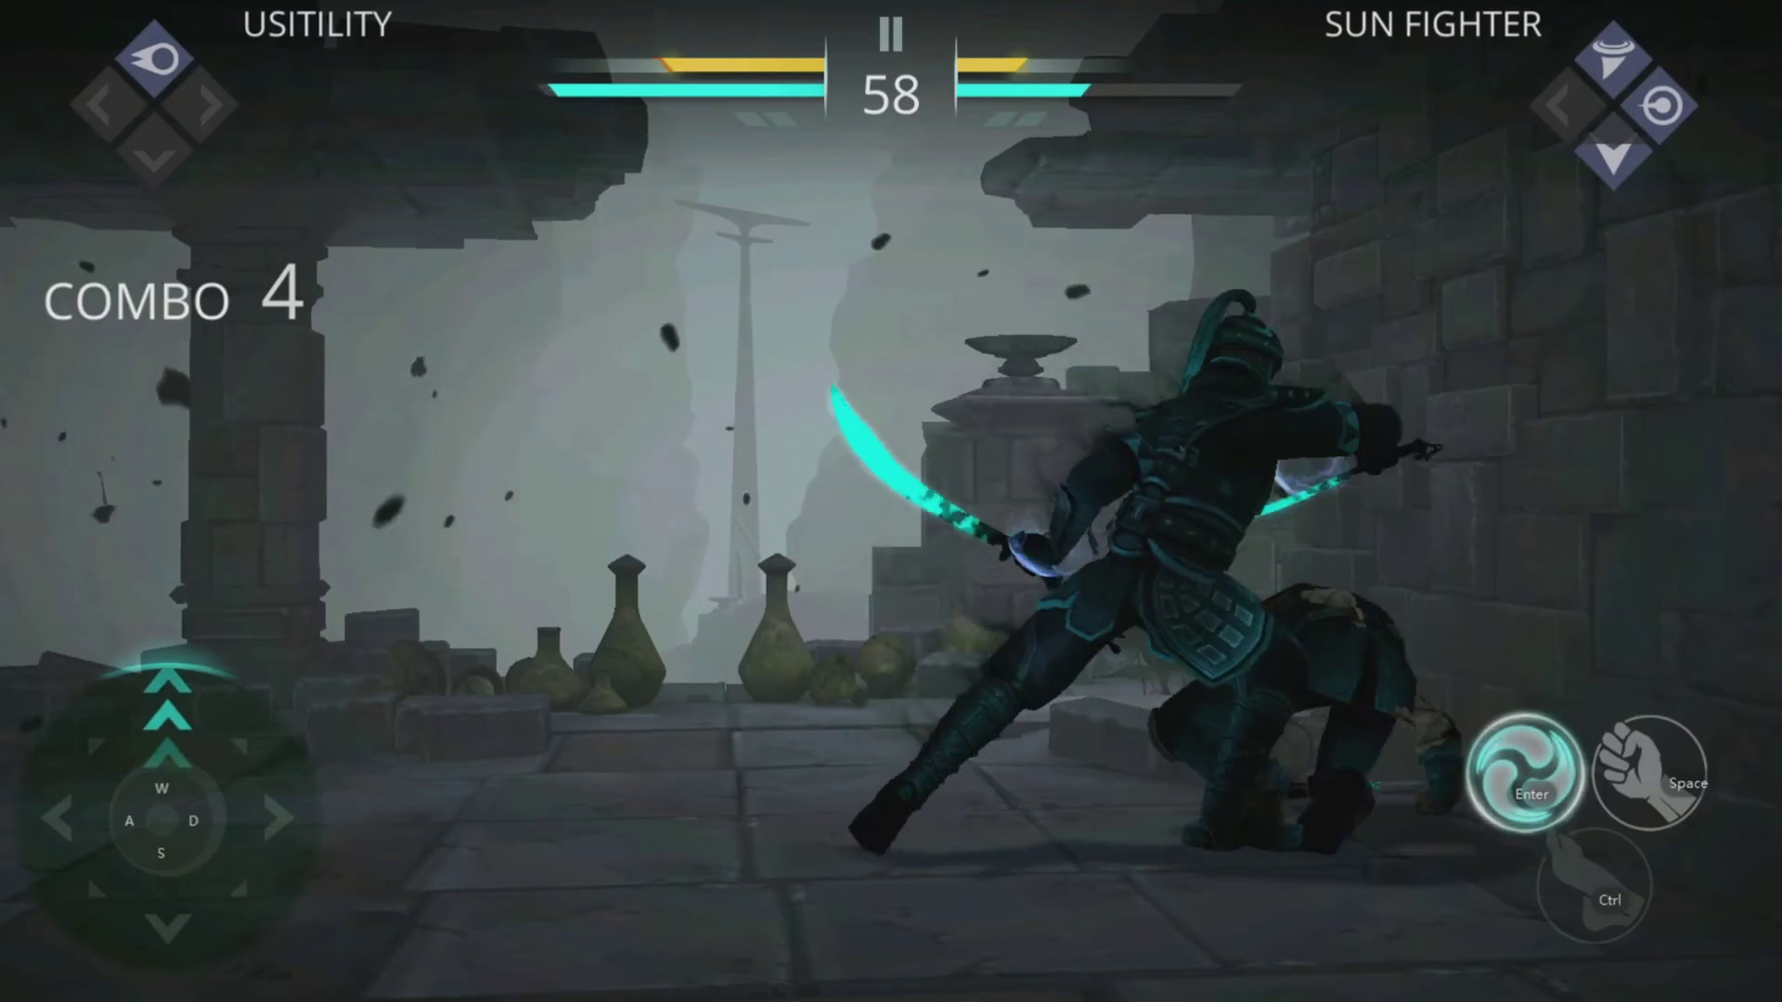
key(a)
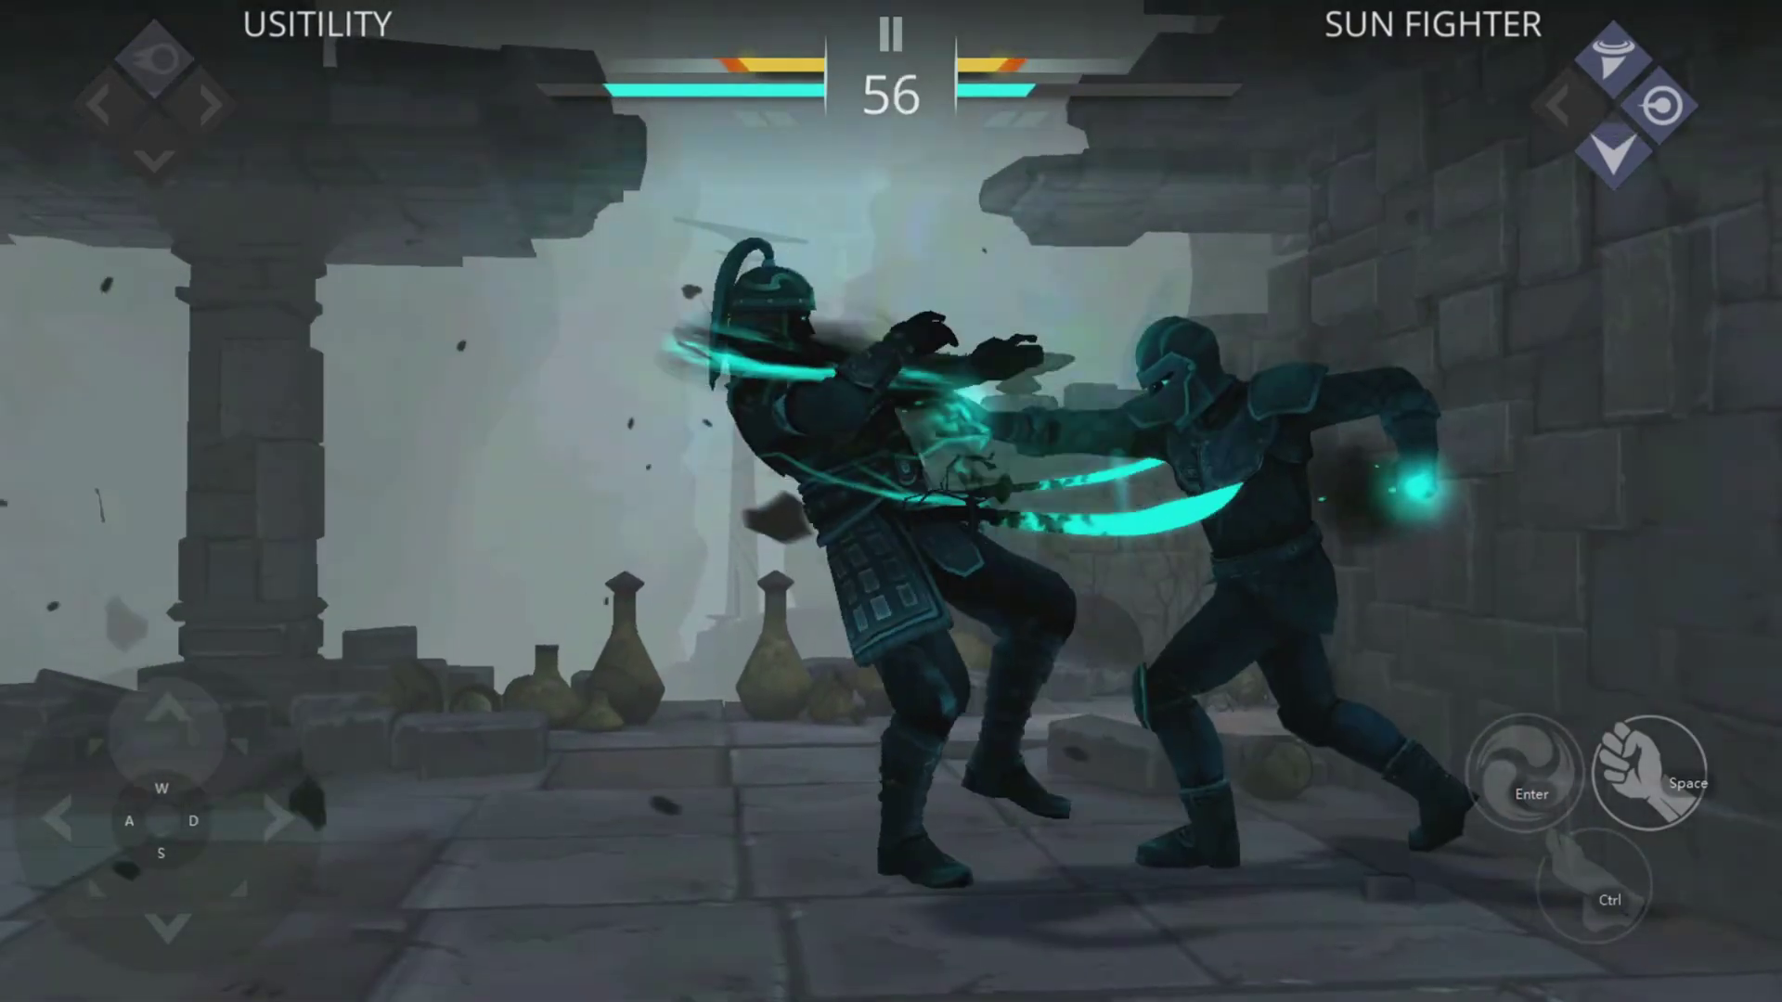
key(w)
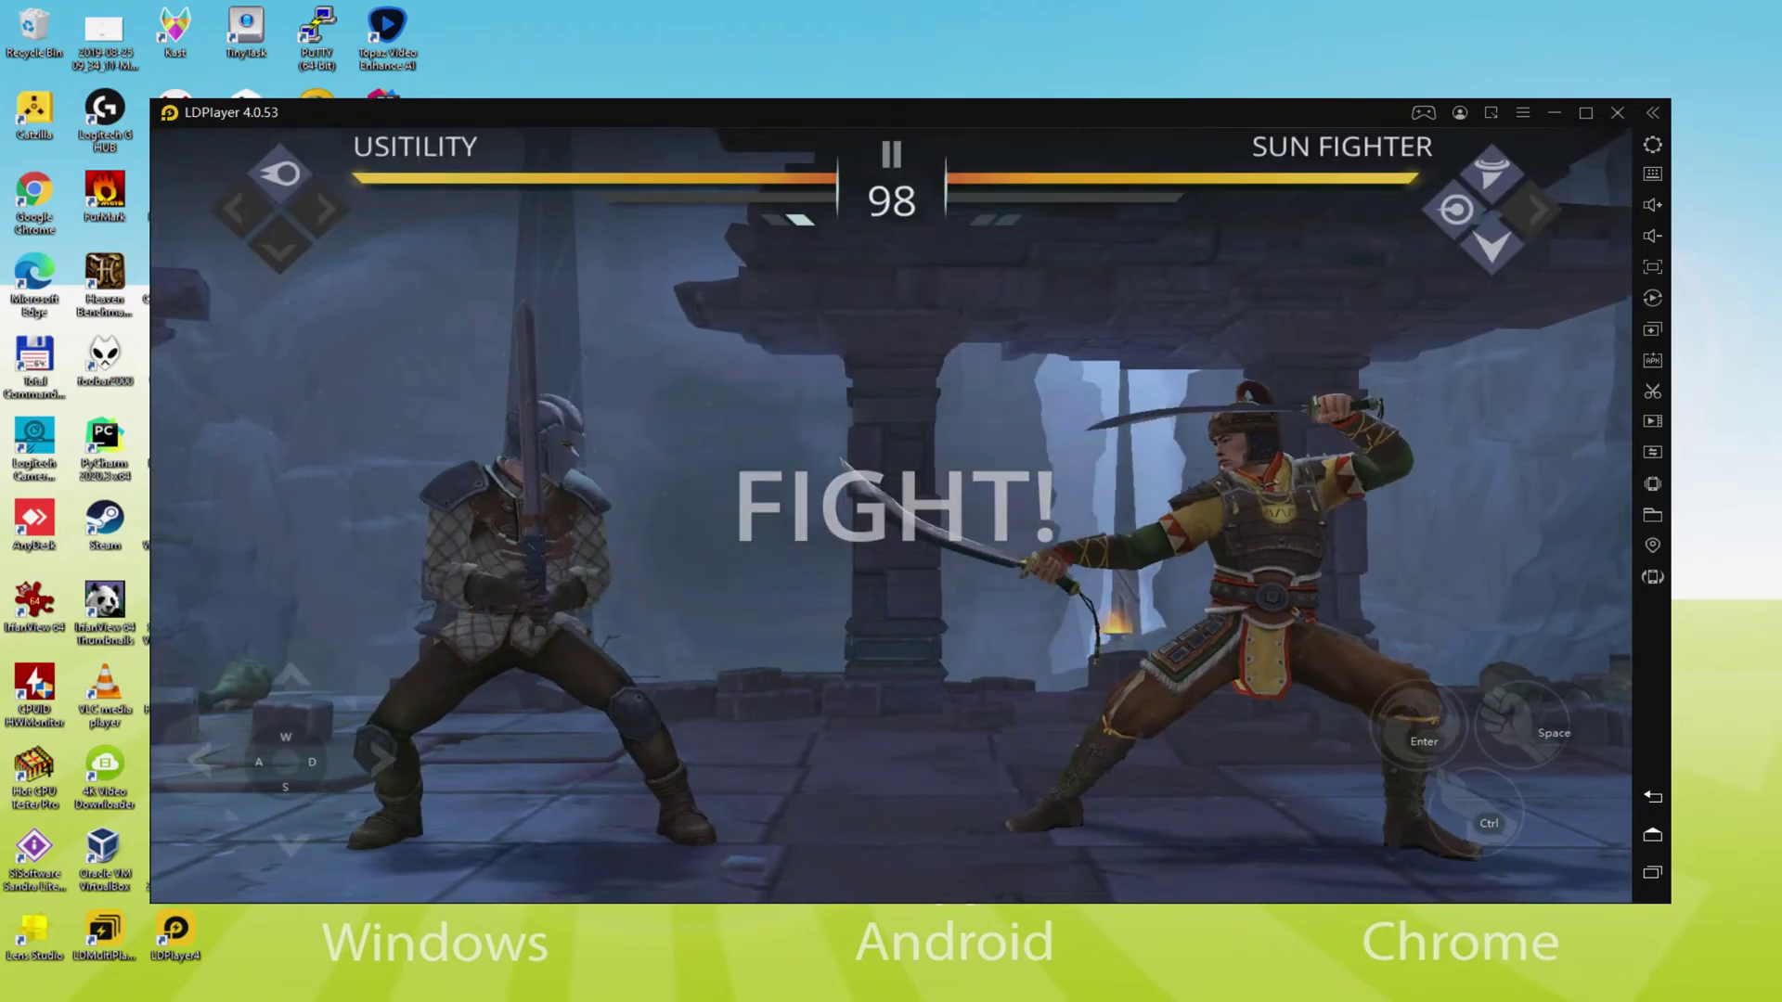
Attack with D and Enter, then view the keyboard mapping settings and exit them.
key(d)
key(Return)
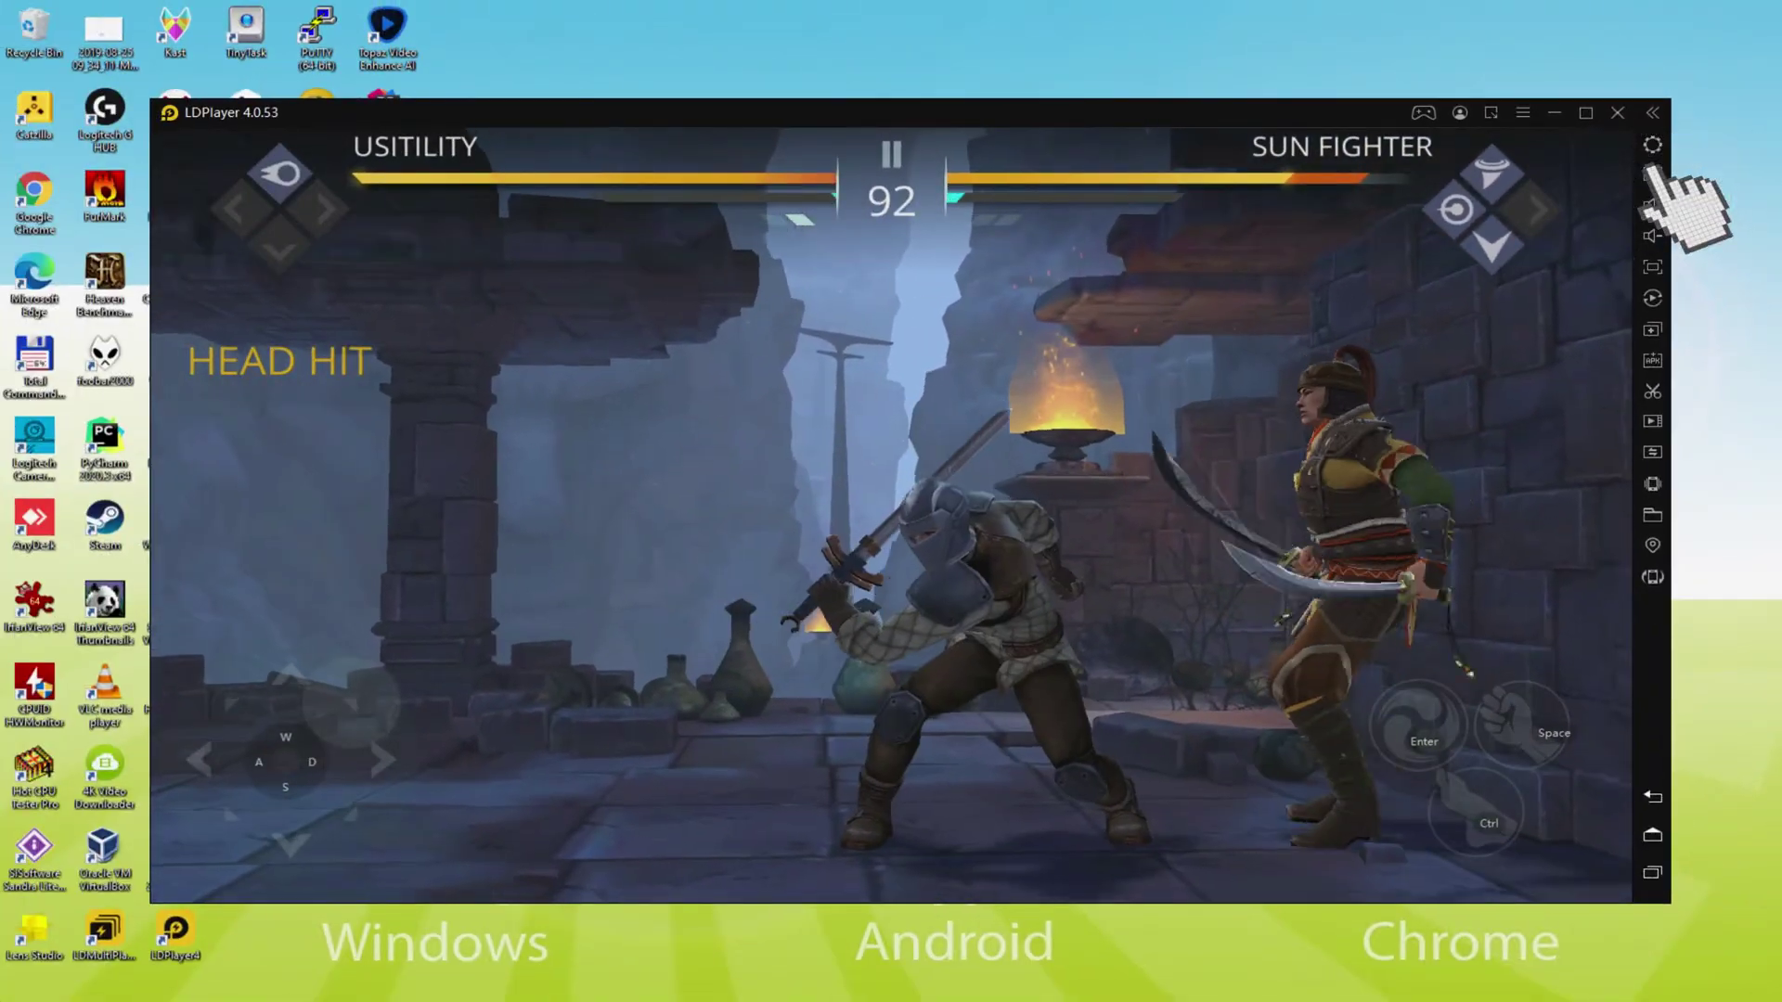
click(1652, 175)
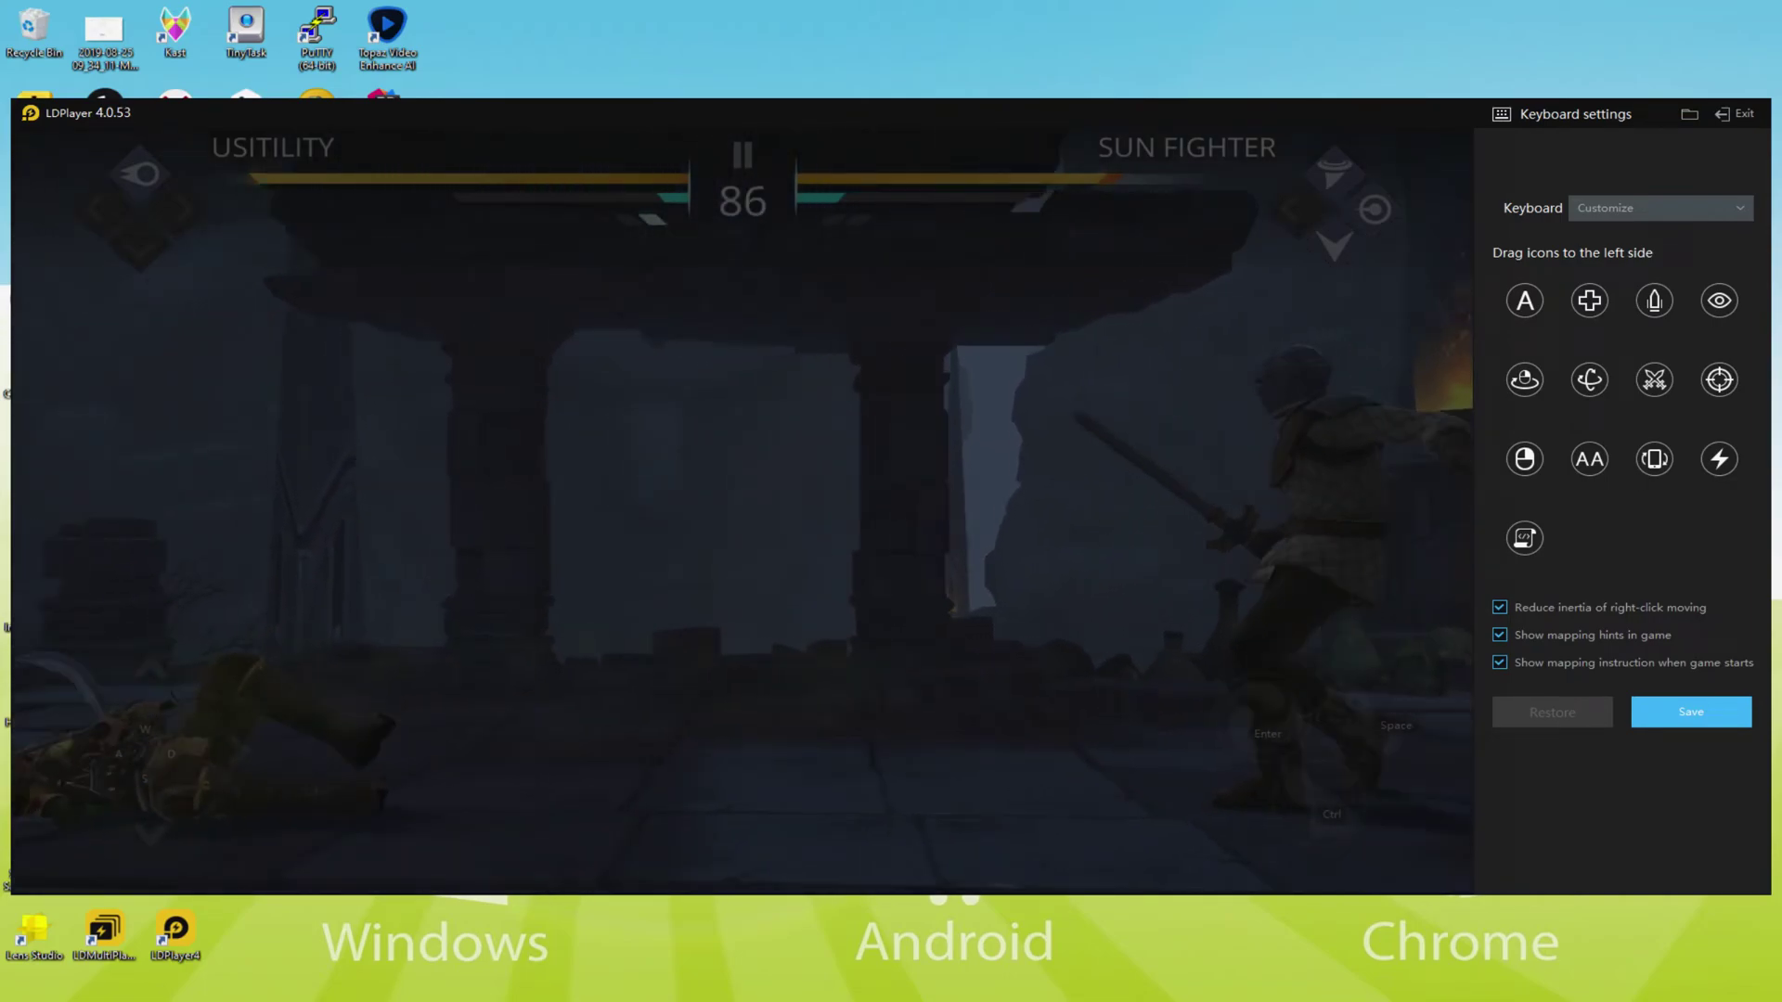
click(1736, 115)
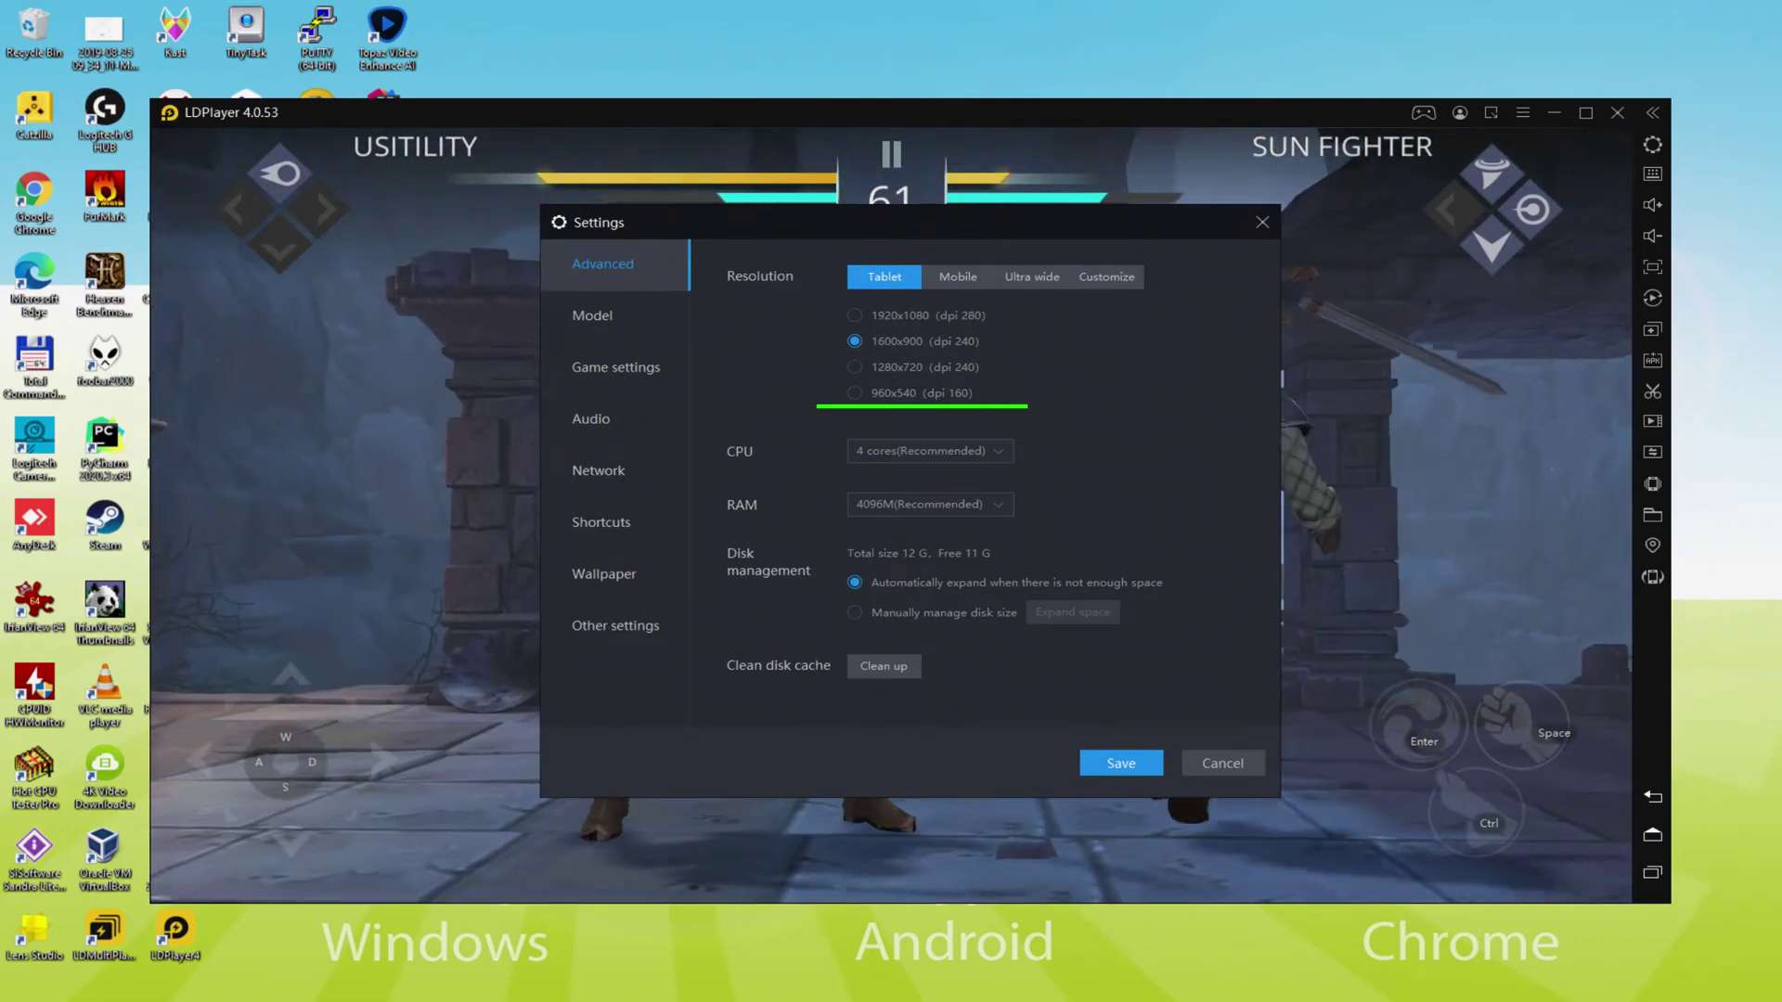
Pick the 960x540 (dpi 160) resolution under Advanced settings.
click(892, 390)
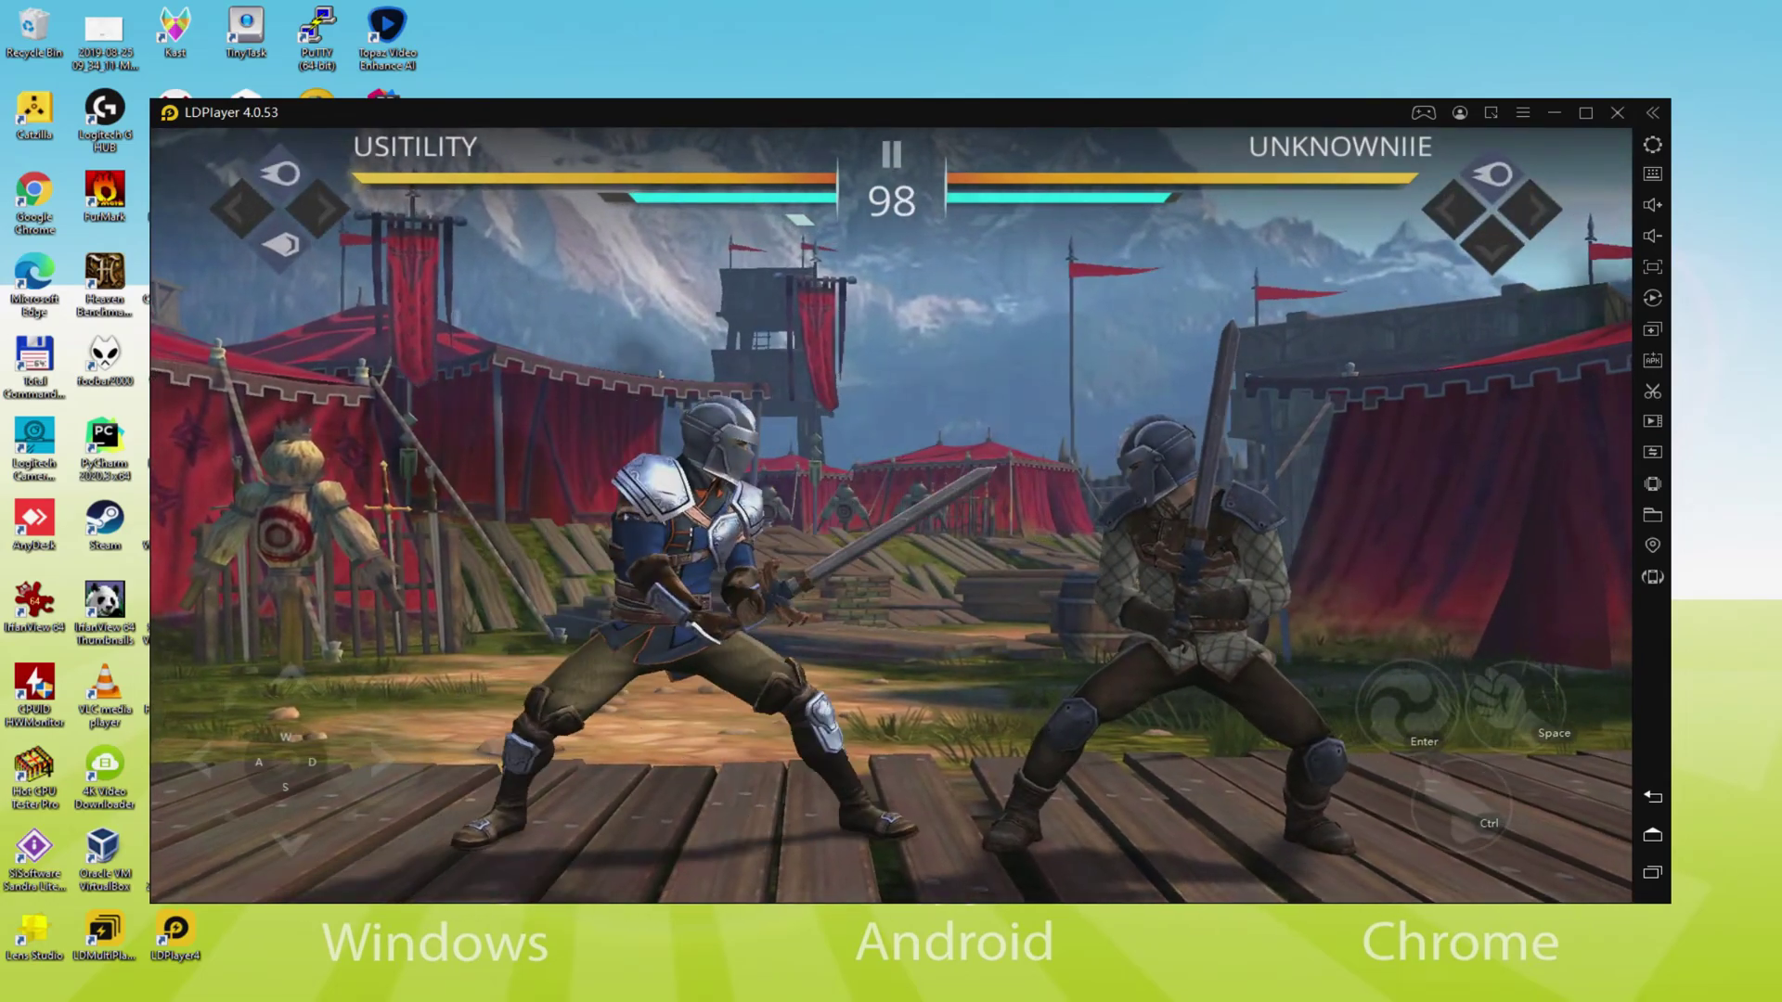
Fight the opponent with a sword strike (Space), then move forward (D) and back (A).
key(space)
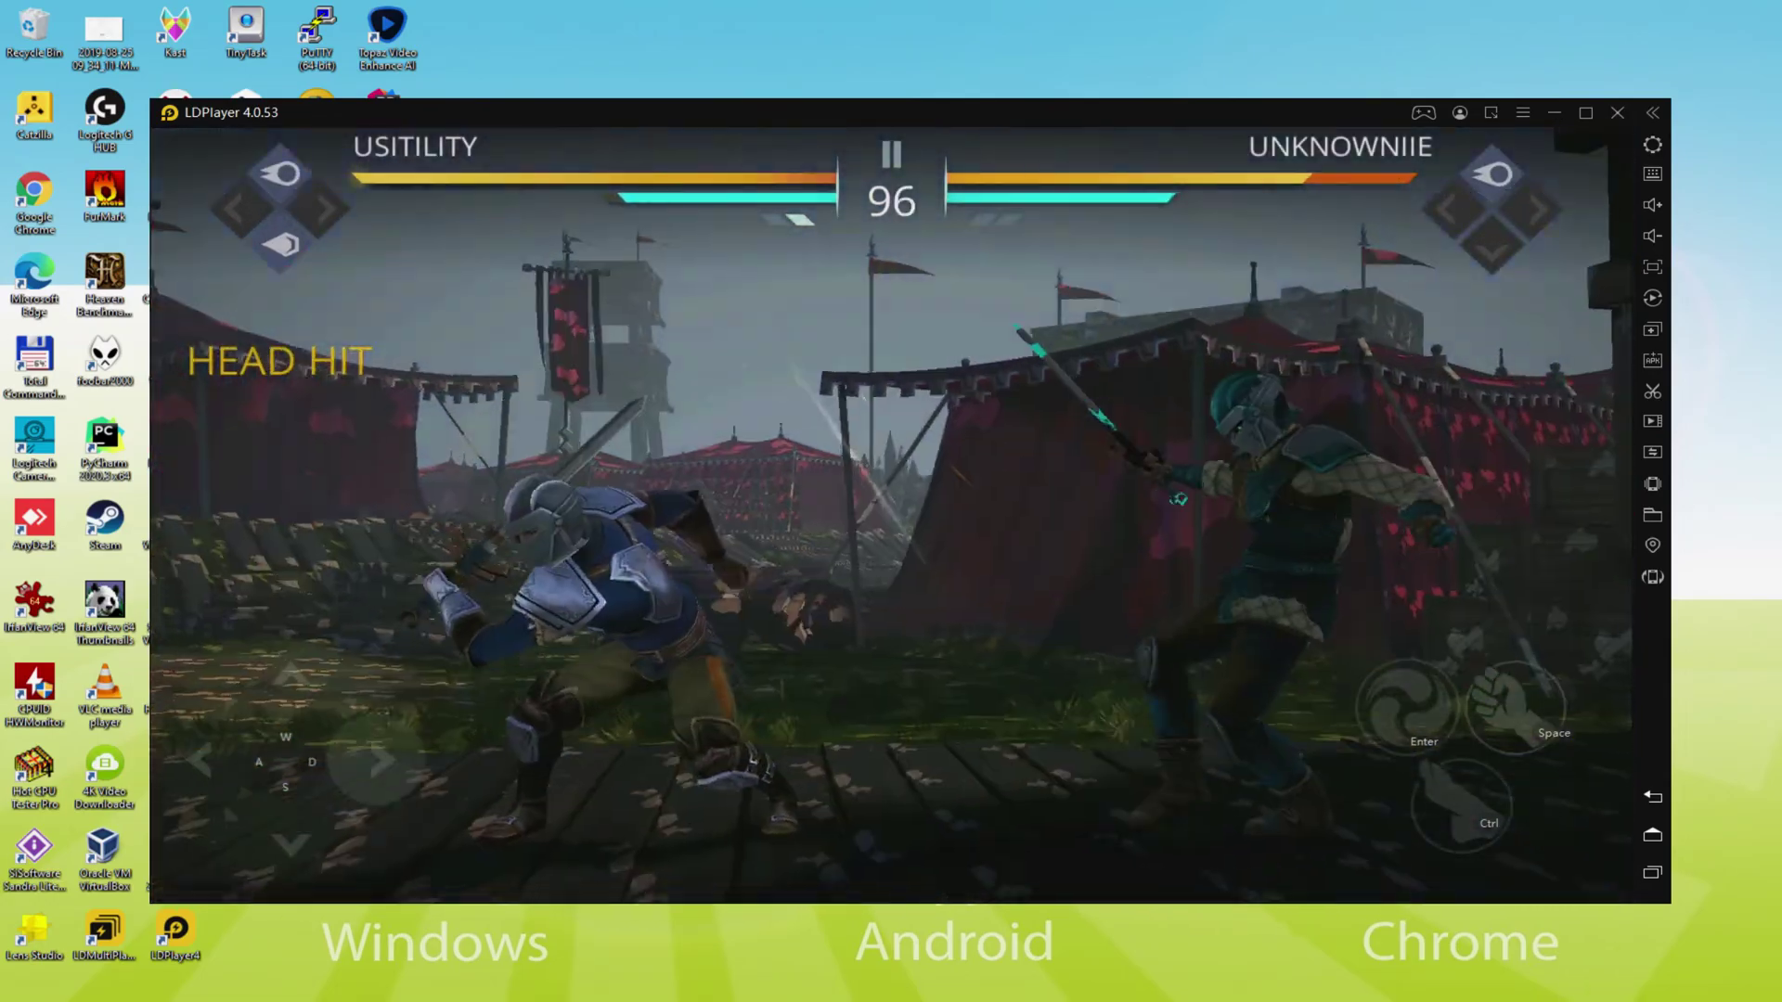
key(d)
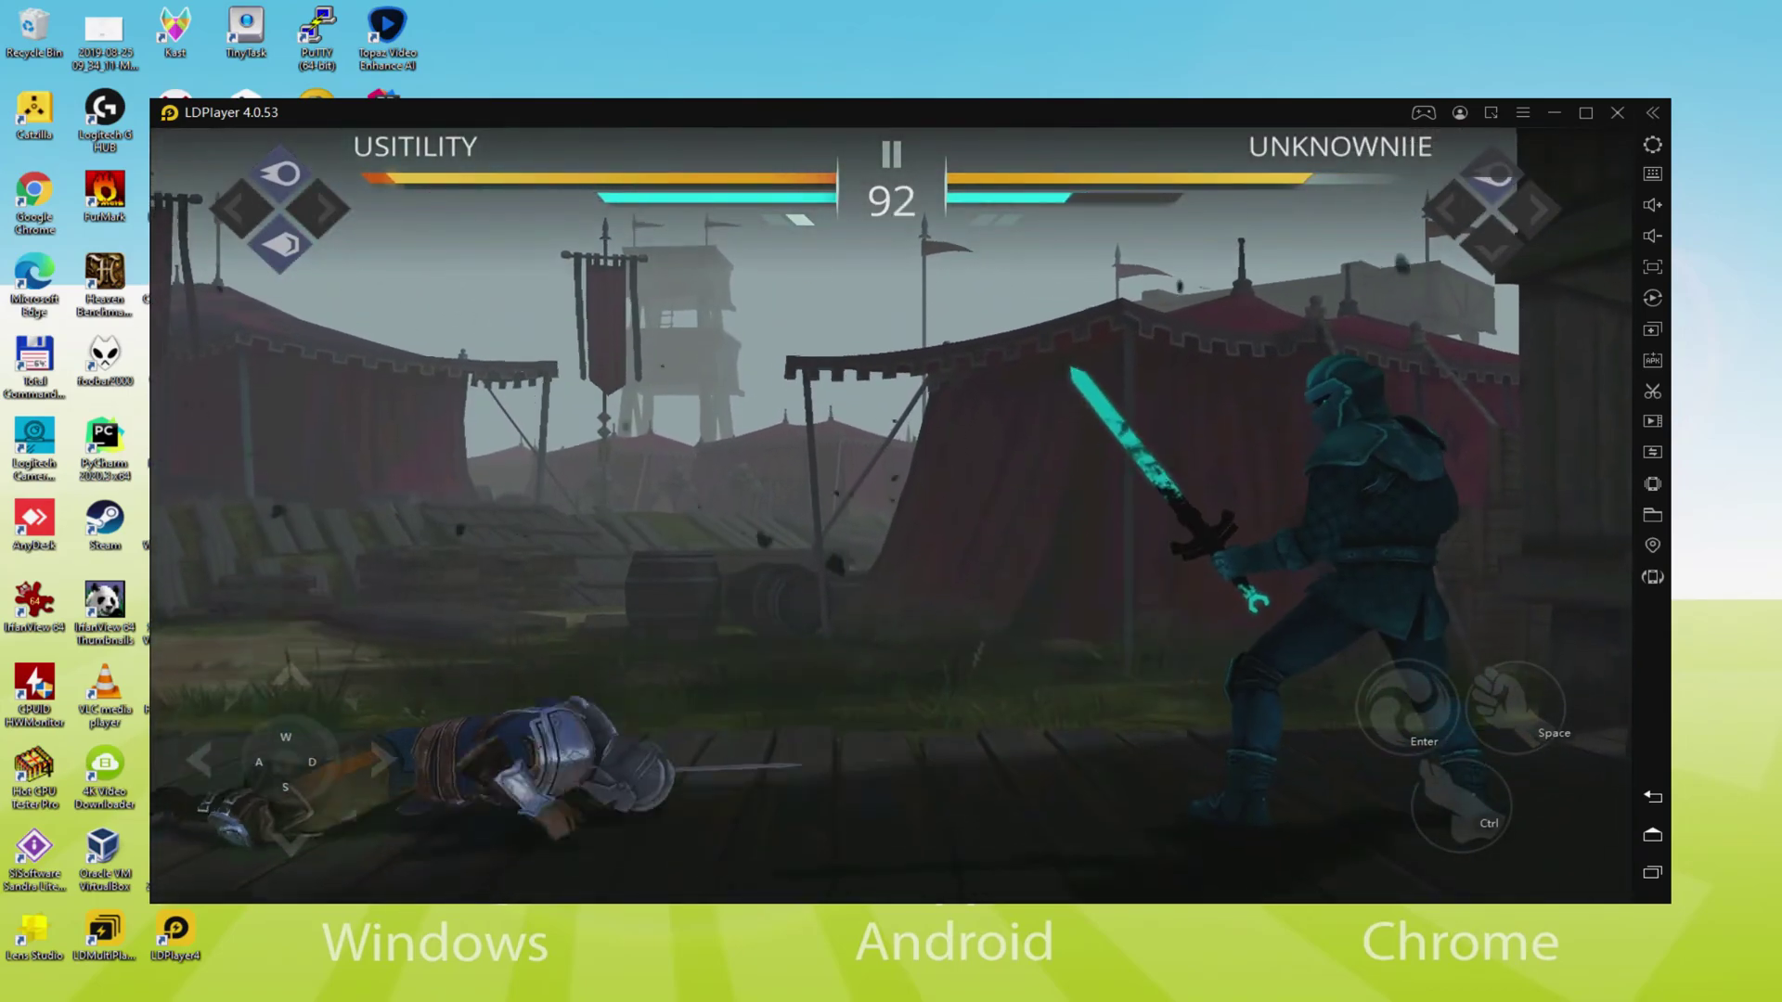
key(a)
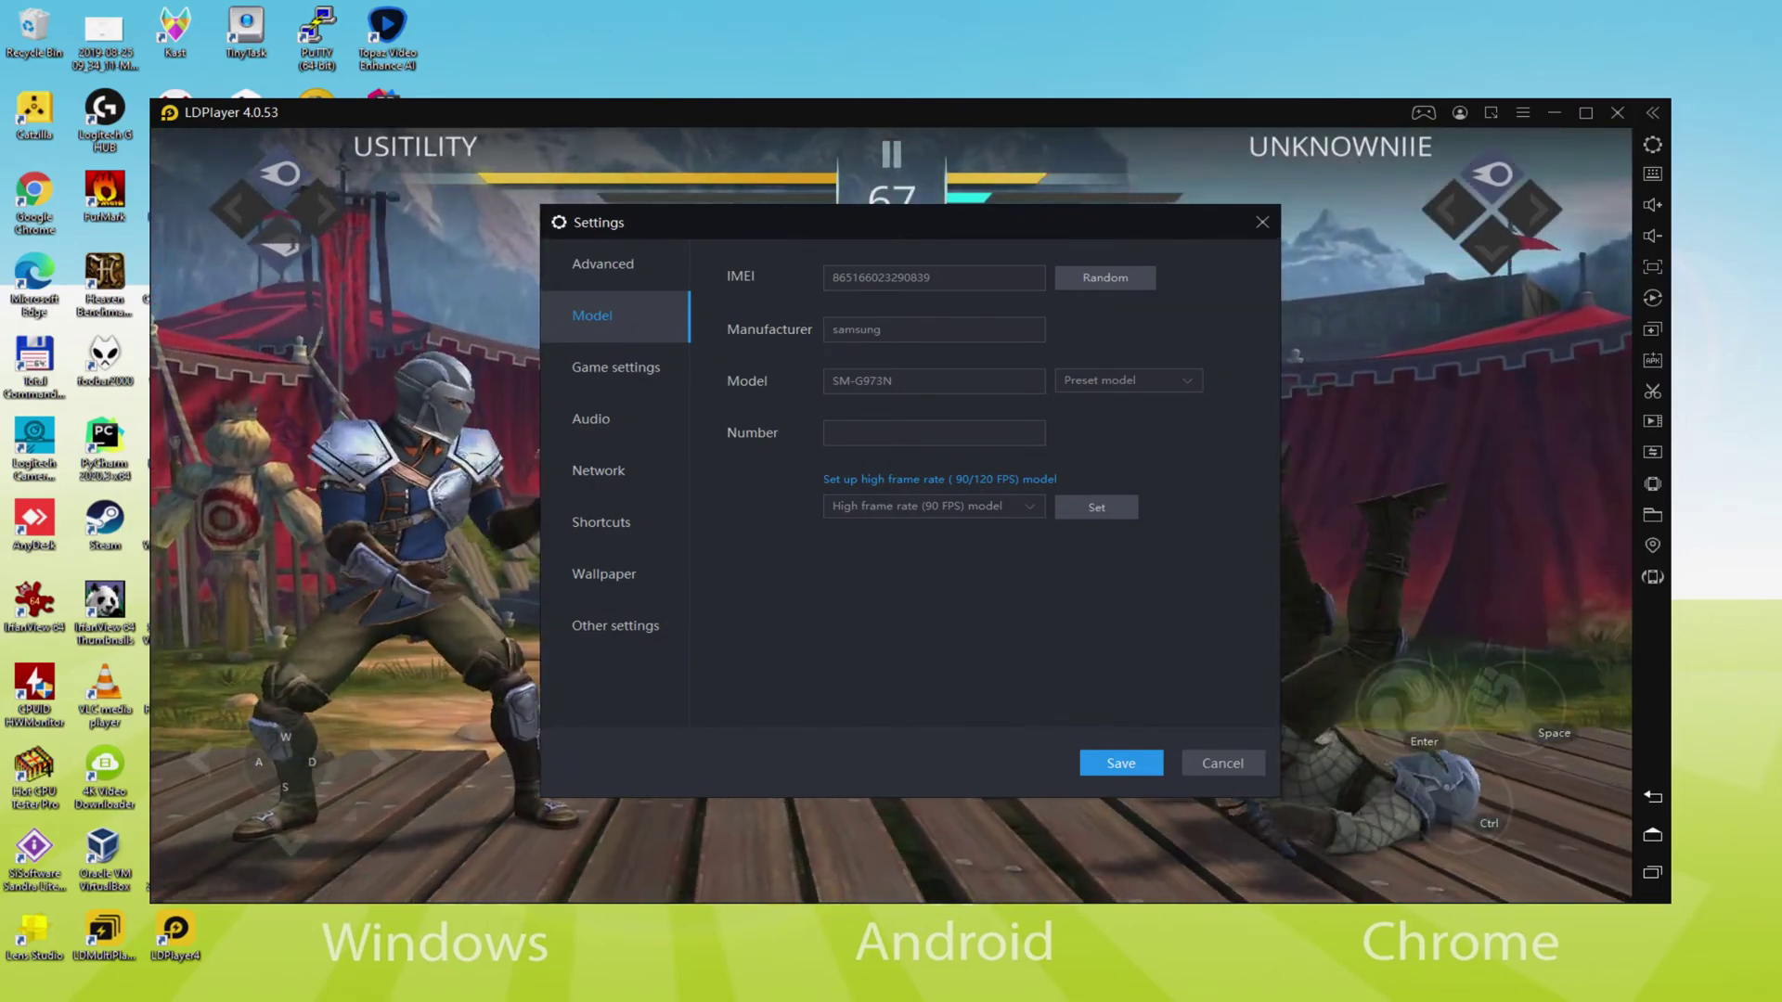
key(Escape)
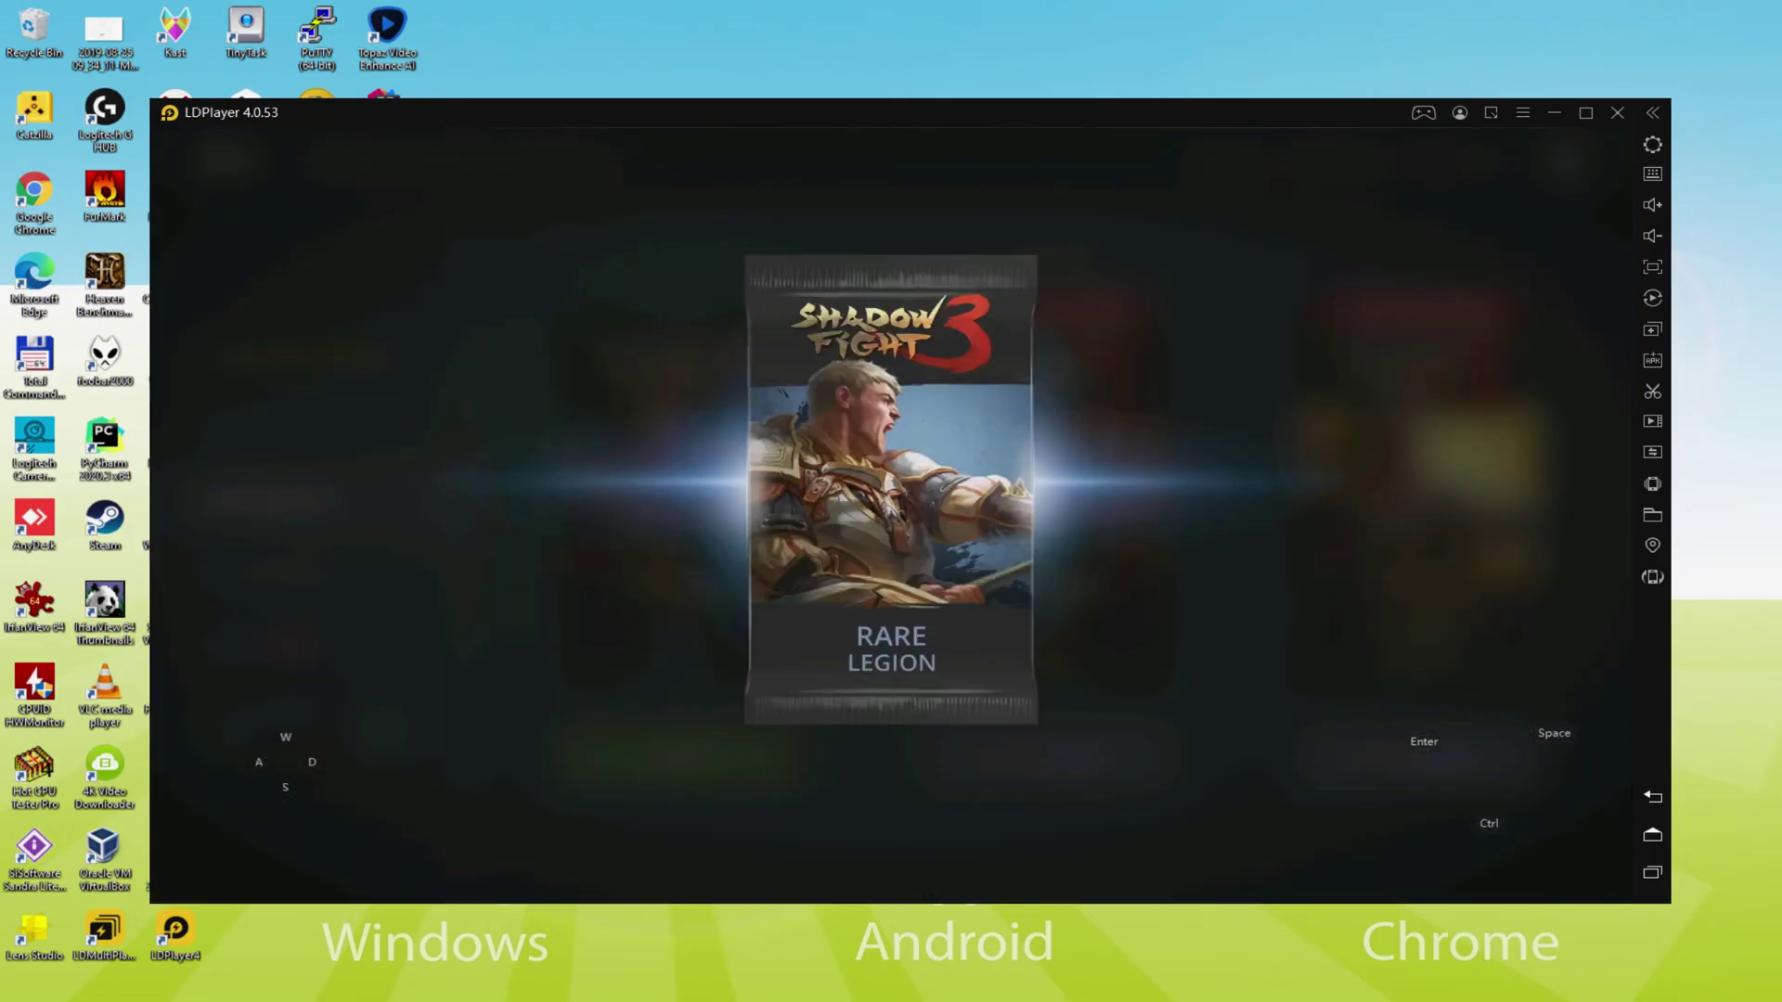
Open the Rare Legion reward pack to reveal its 2 pieces.
click(882, 562)
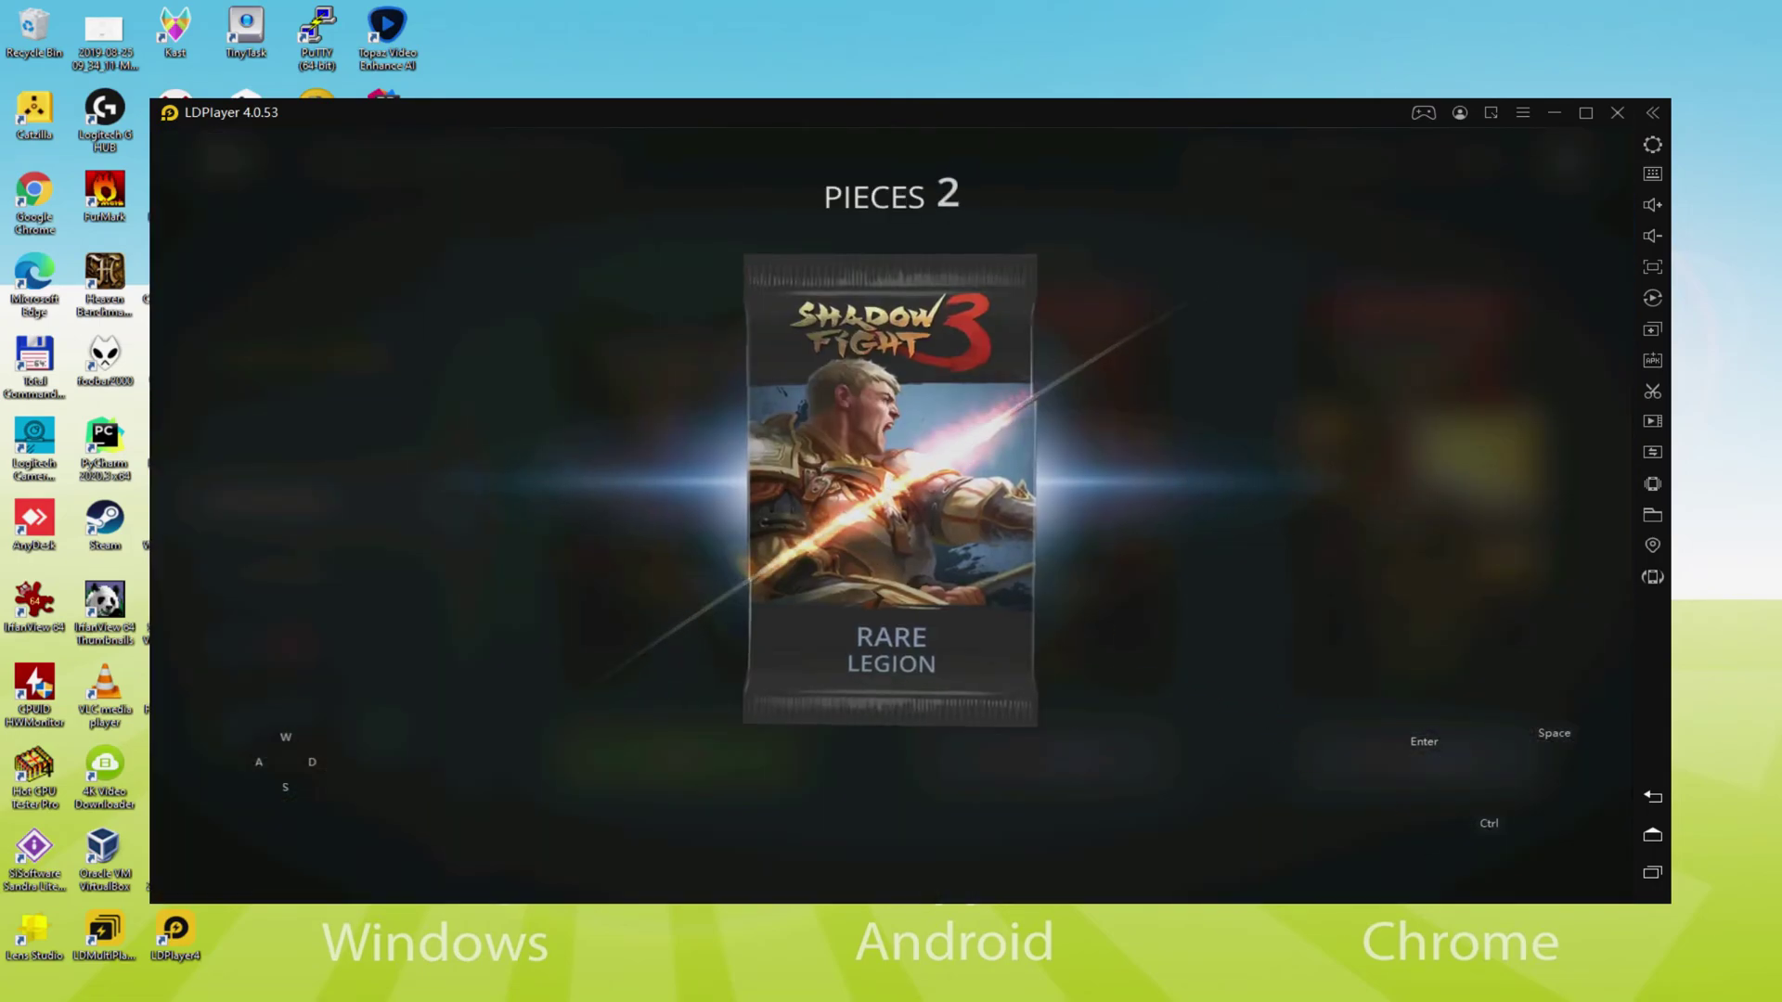